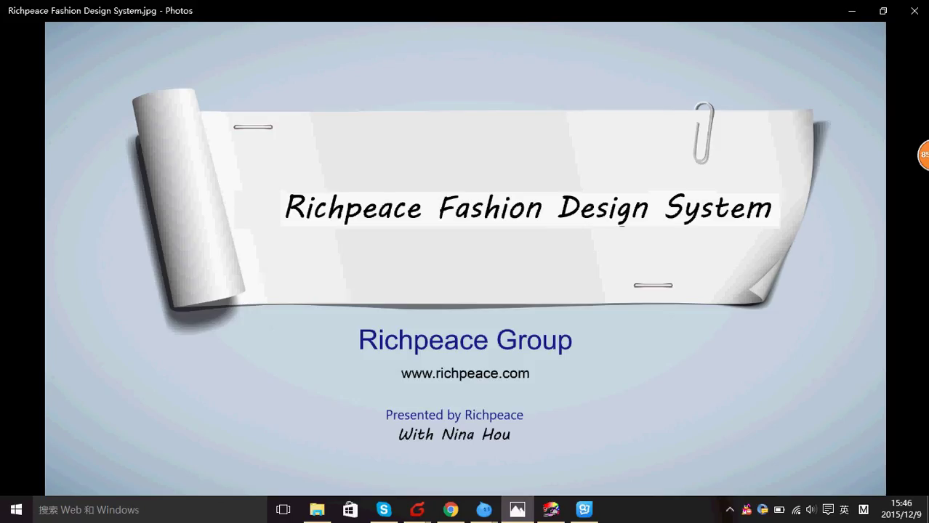
# Switch from the Photos title slide to the Richpeace design system's empty canvas
pyautogui.click(550, 510)
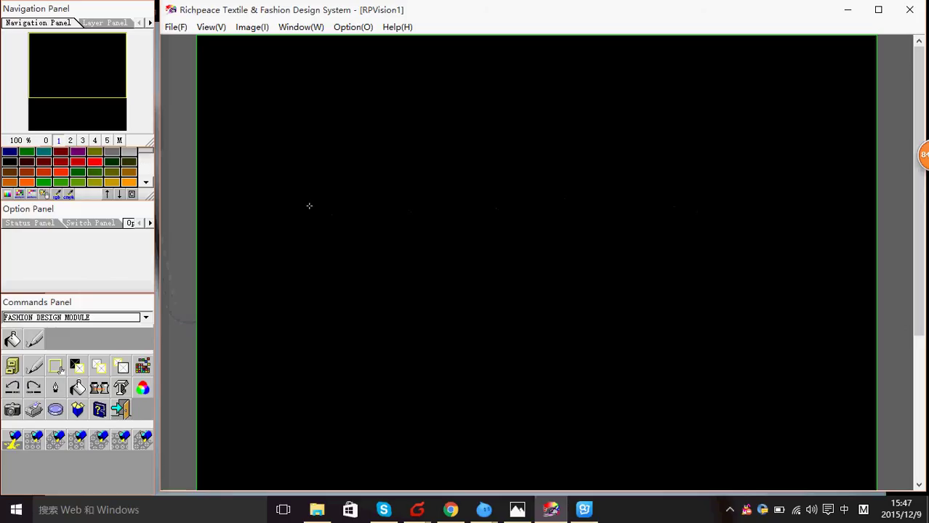
pyautogui.click(146, 317)
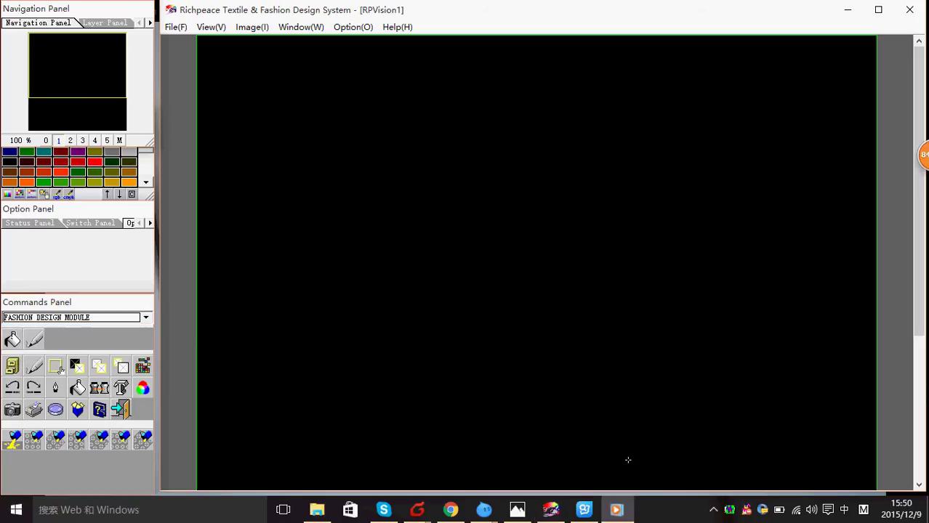
# Play the sleeveless bodice drafting demo video fullscreen
pyautogui.click(616, 510)
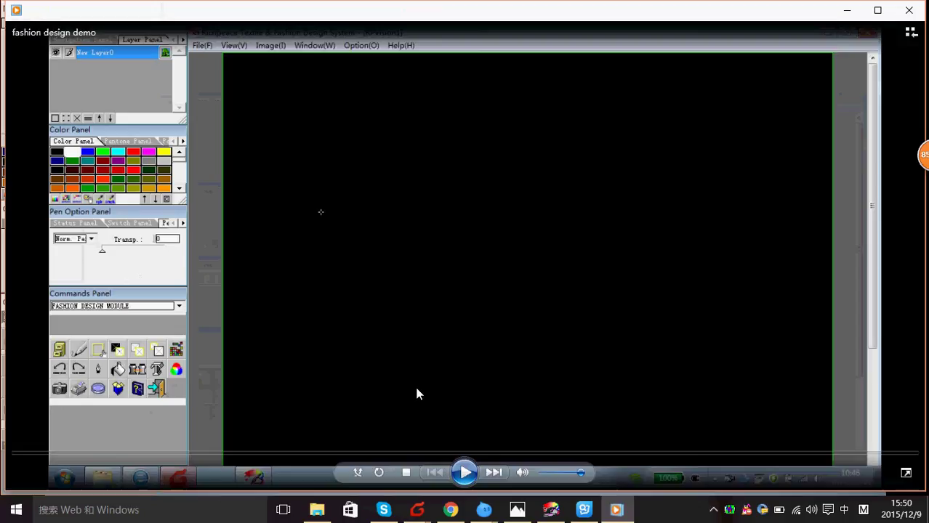
pyautogui.click(463, 472)
pyautogui.rightClick(643, 210)
pyautogui.click(659, 236)
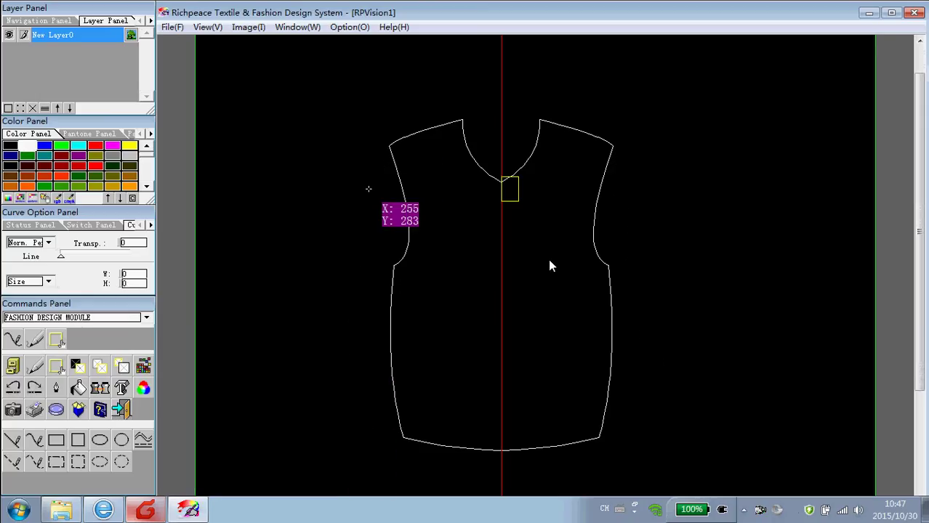
# Draw mirrored sleeves from shoulders to cuffs, curving the inner sleeve line up to the armhole
pyautogui.moveTo(388, 147)
pyautogui.mouseDown()
pyautogui.moveTo(330, 472)
pyautogui.moveTo(342, 438)
pyautogui.mouseUp()
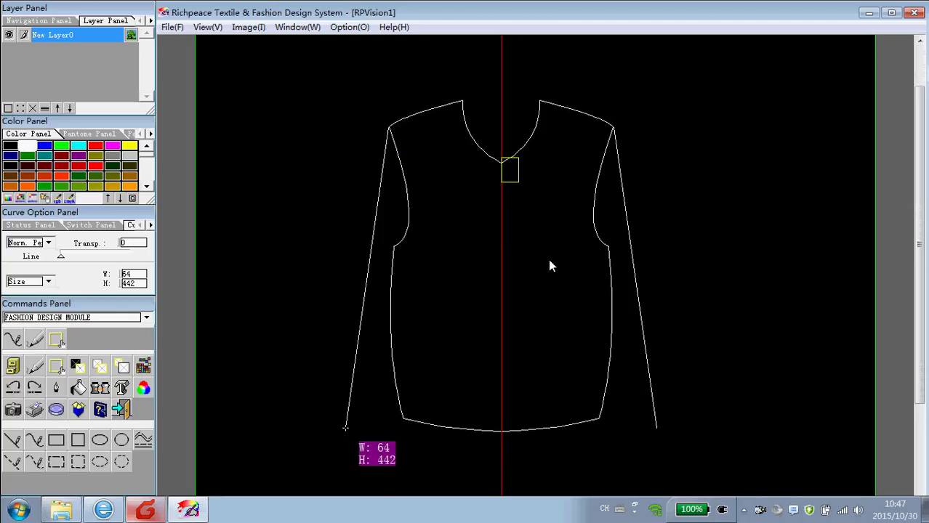
pyautogui.moveTo(342, 434); pyautogui.dragTo(356, 422)
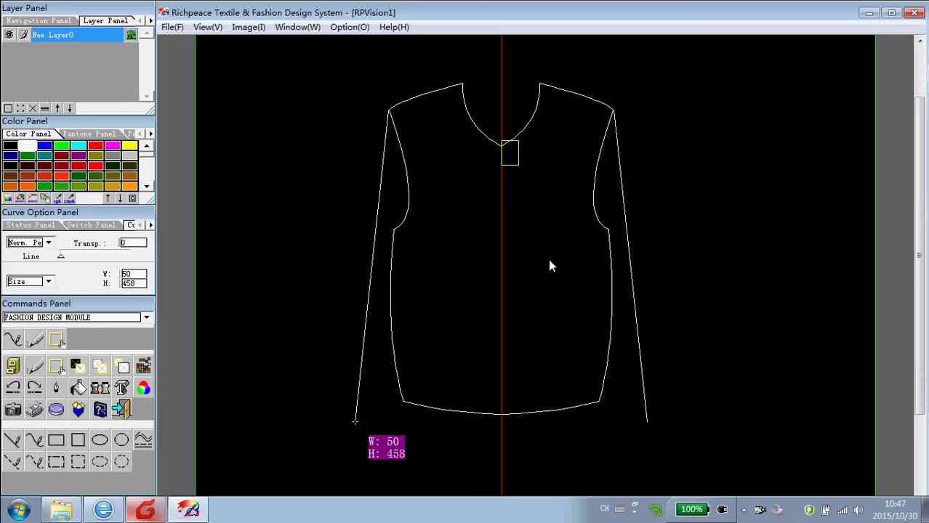
pyautogui.click(331, 446)
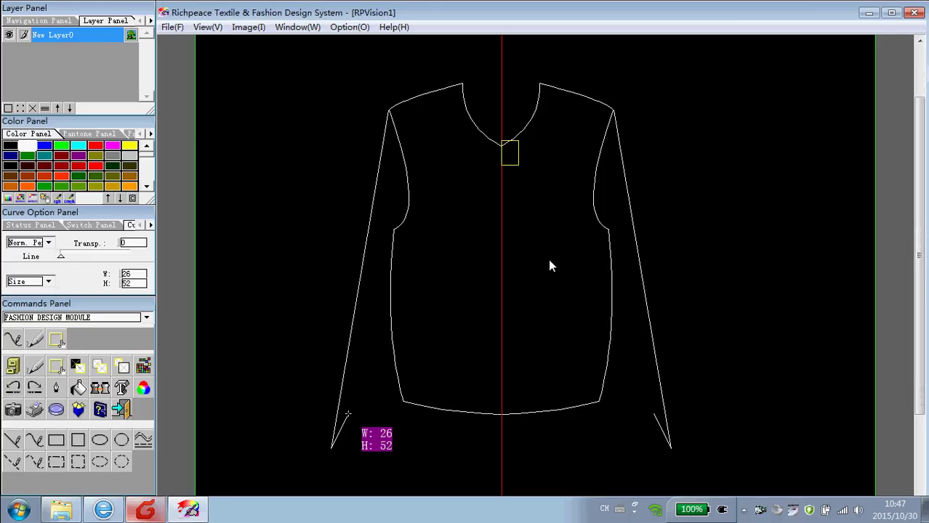
pyautogui.press('shift')
pyautogui.press('shift')
pyautogui.press('shift')
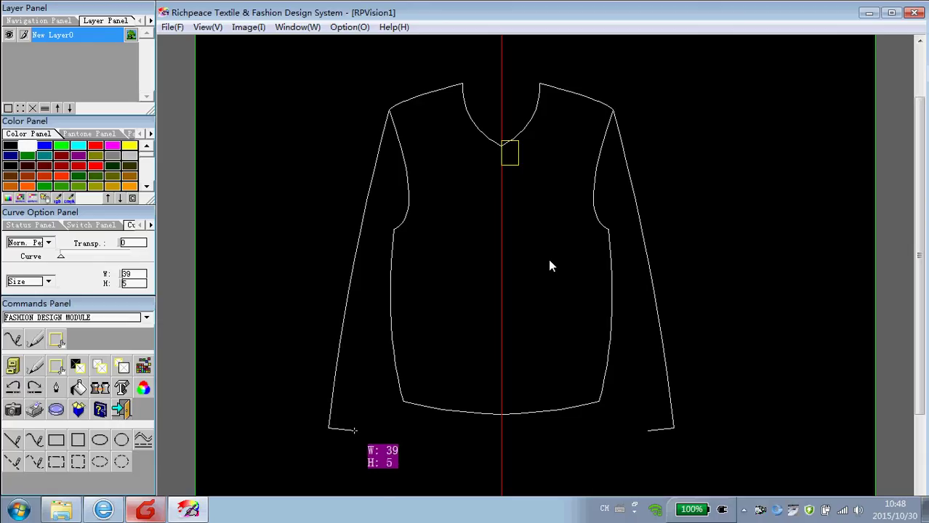
pyautogui.click(353, 430)
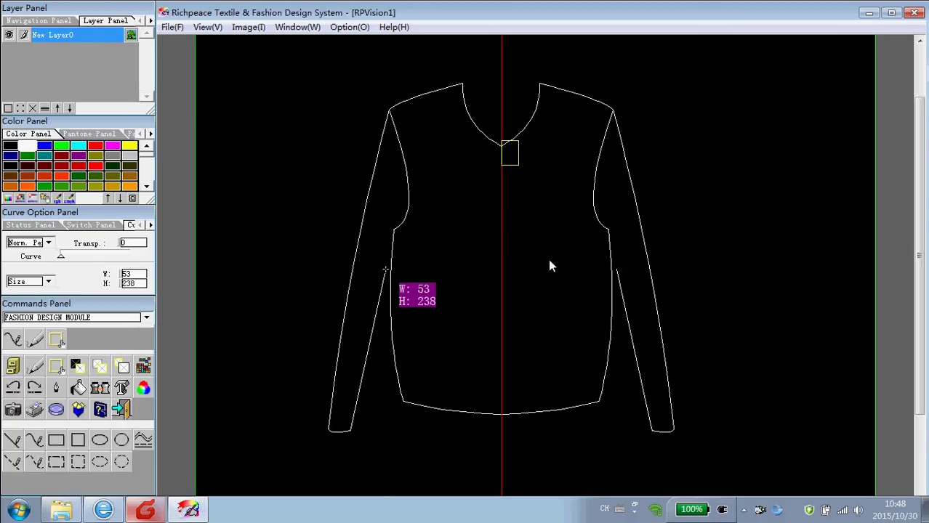
pyautogui.click(393, 231)
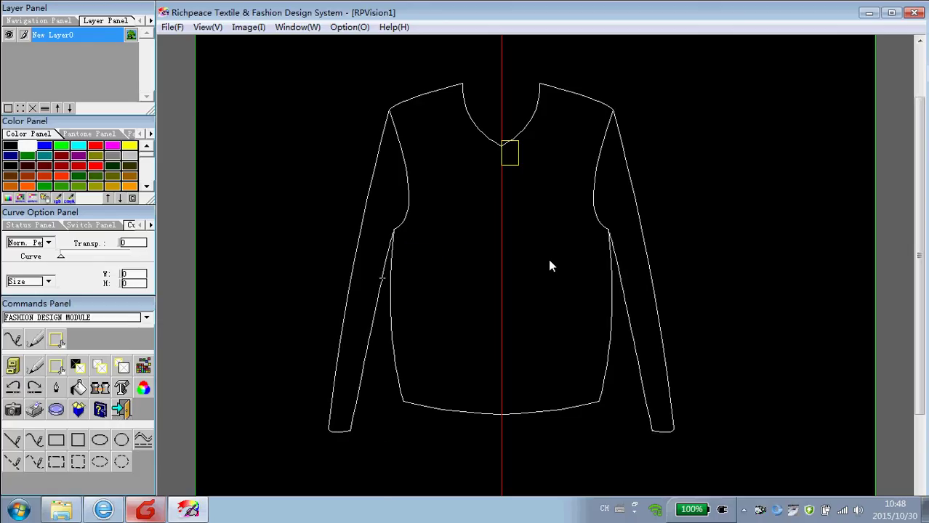
pyautogui.click(367, 328)
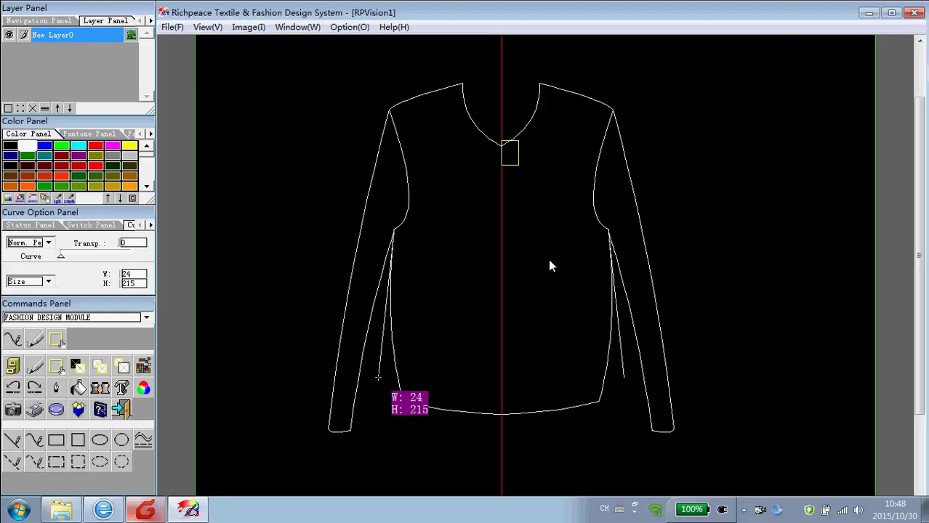
pyautogui.rightClick(377, 374)
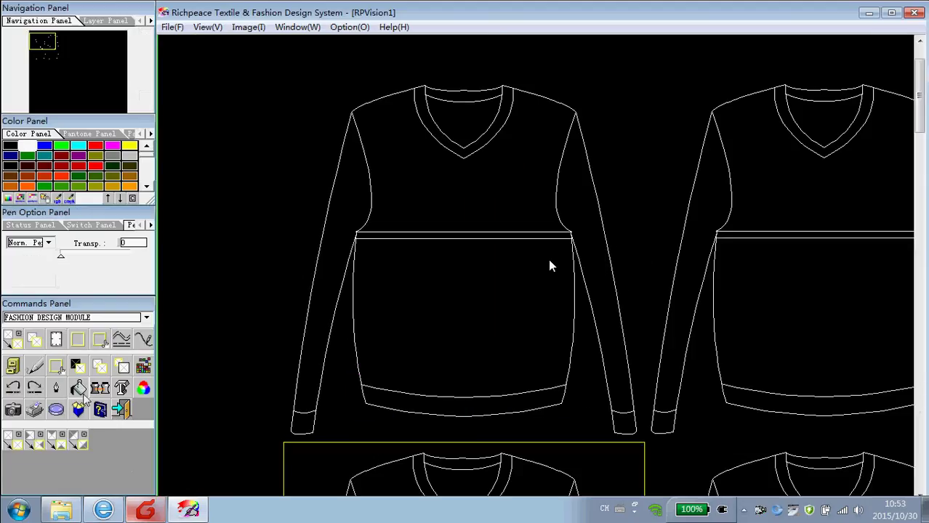
# Colour-fill the yoke teal, the body and both sleeves olive, and the neckline green
pyautogui.click(78, 388)
pyautogui.click(13, 442)
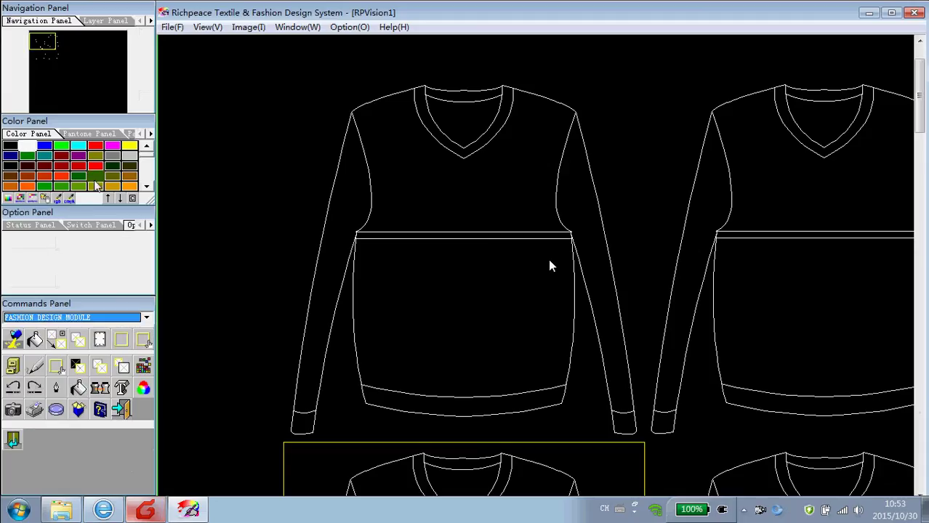
pyautogui.click(44, 156)
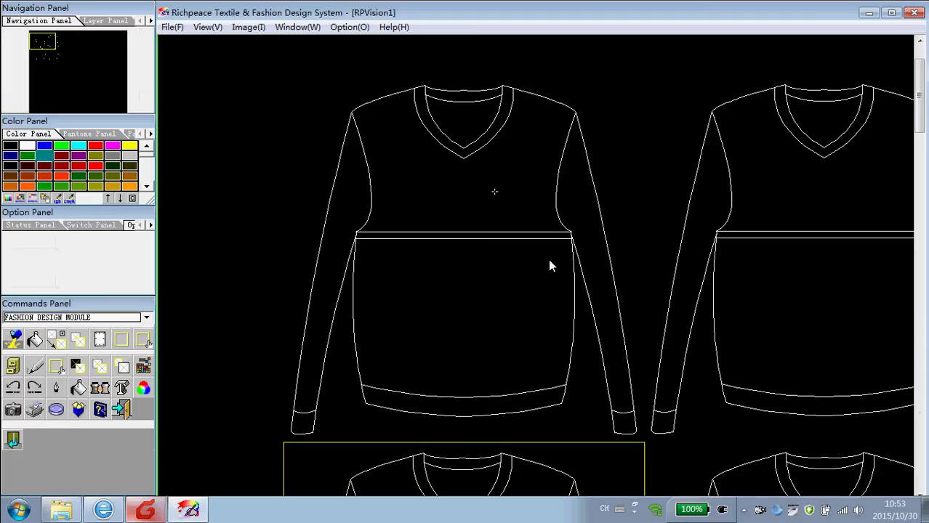
pyautogui.click(458, 193)
pyautogui.click(95, 186)
pyautogui.click(414, 295)
pyautogui.click(350, 236)
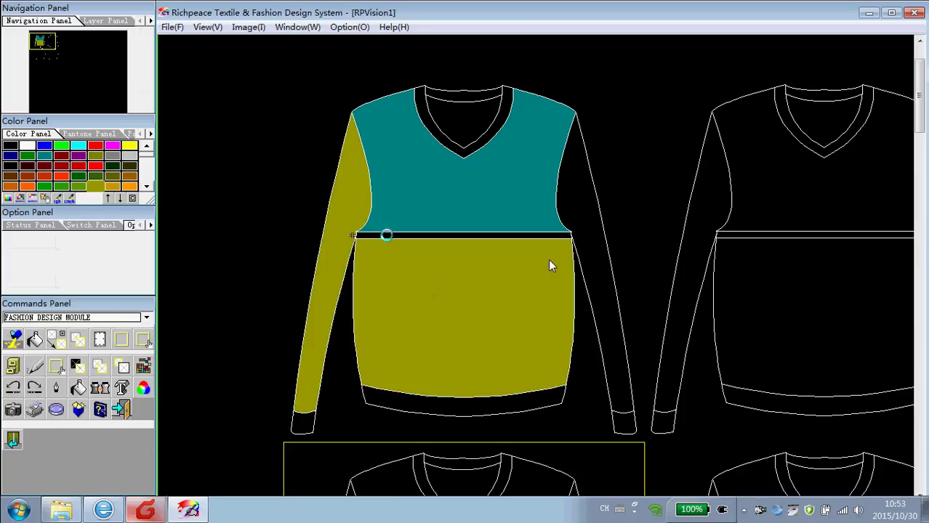
pyautogui.click(587, 224)
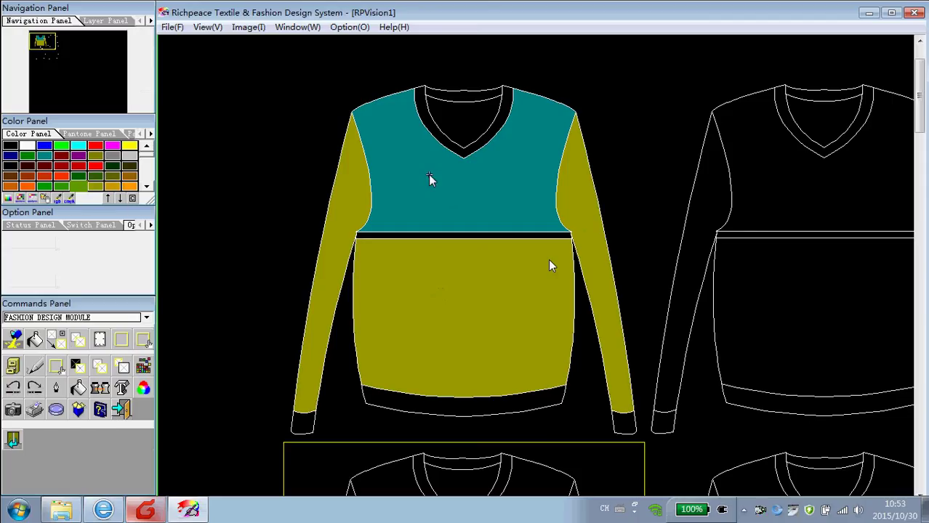
pyautogui.click(466, 131)
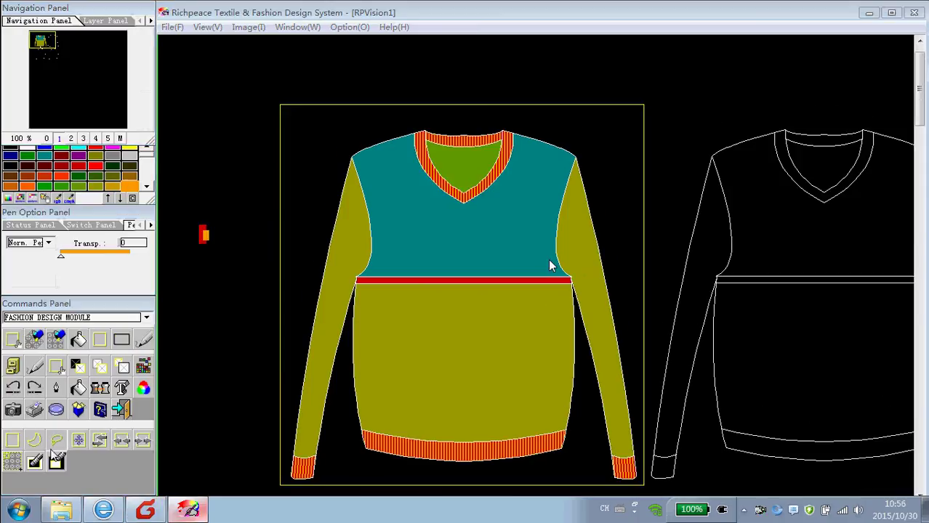
# Generate sweater colourways from a magenta, yellow, blue and yellow-orange palette
pyautogui.click(99, 388)
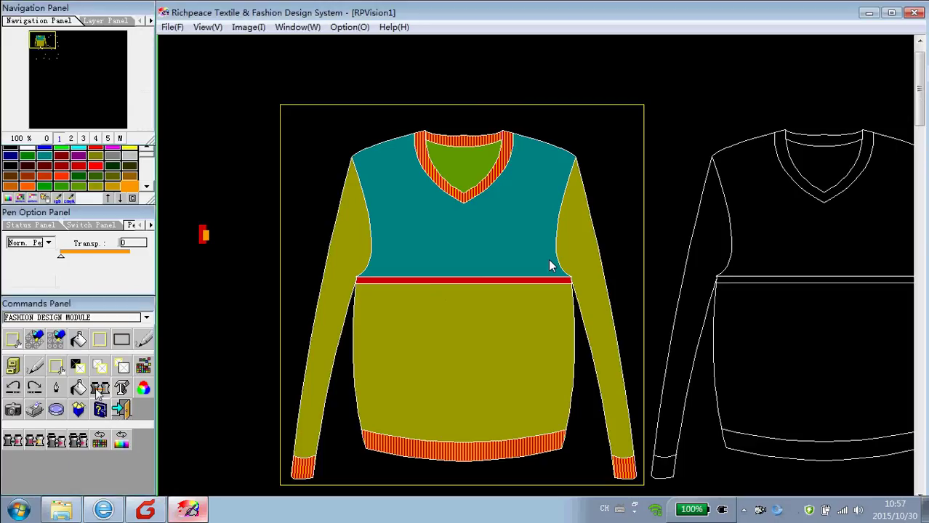
pyautogui.click(100, 441)
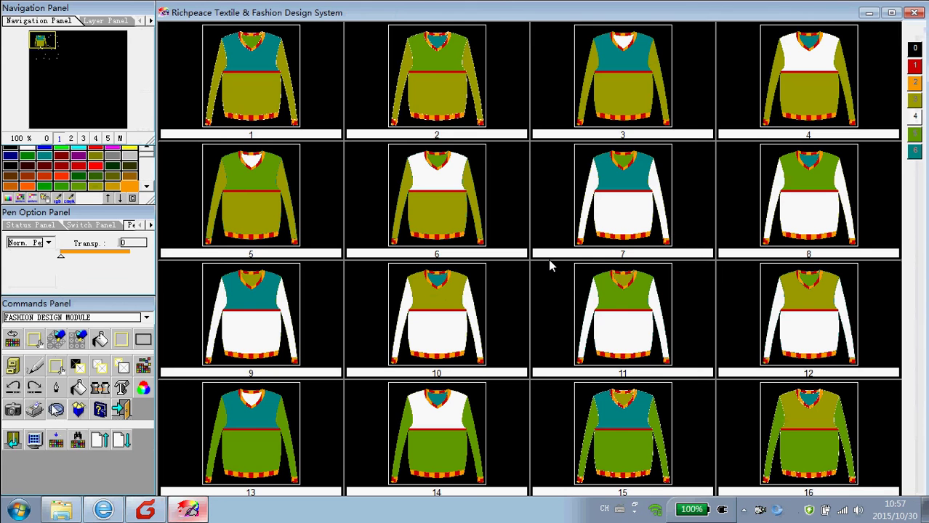
pyautogui.click(57, 439)
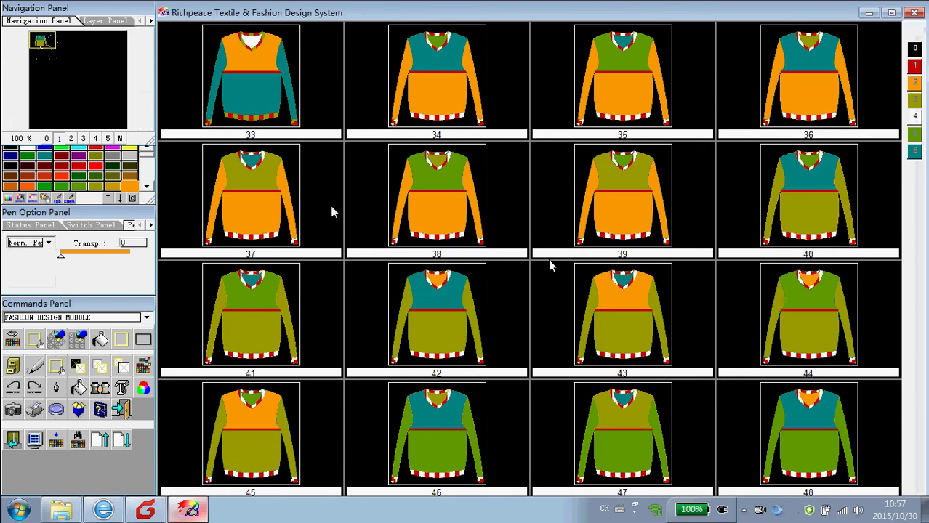
pyautogui.click(113, 148)
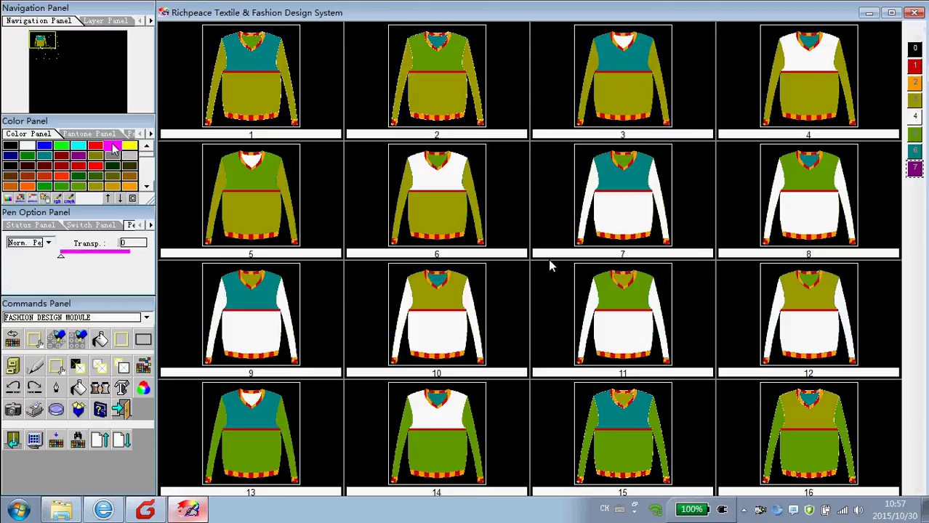
pyautogui.click(130, 146)
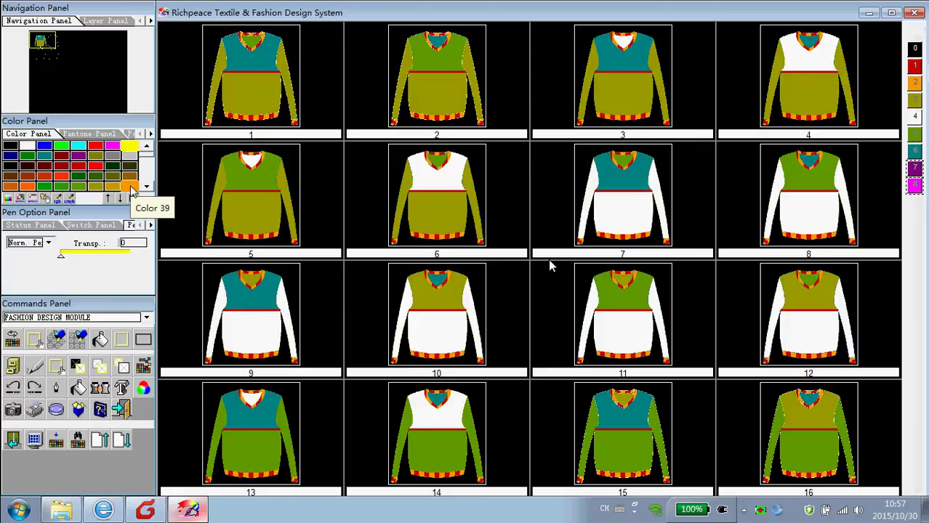
pyautogui.click(44, 145)
pyautogui.click(146, 186)
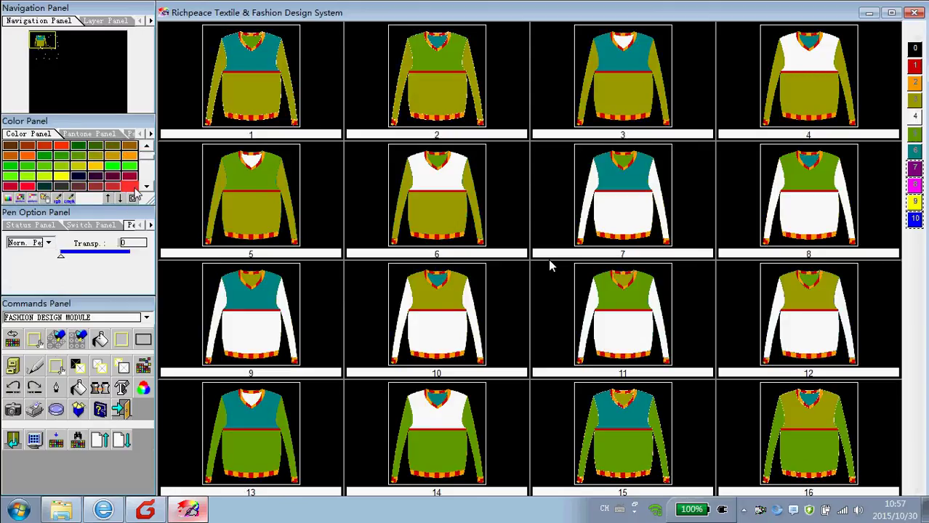
pyautogui.click(95, 167)
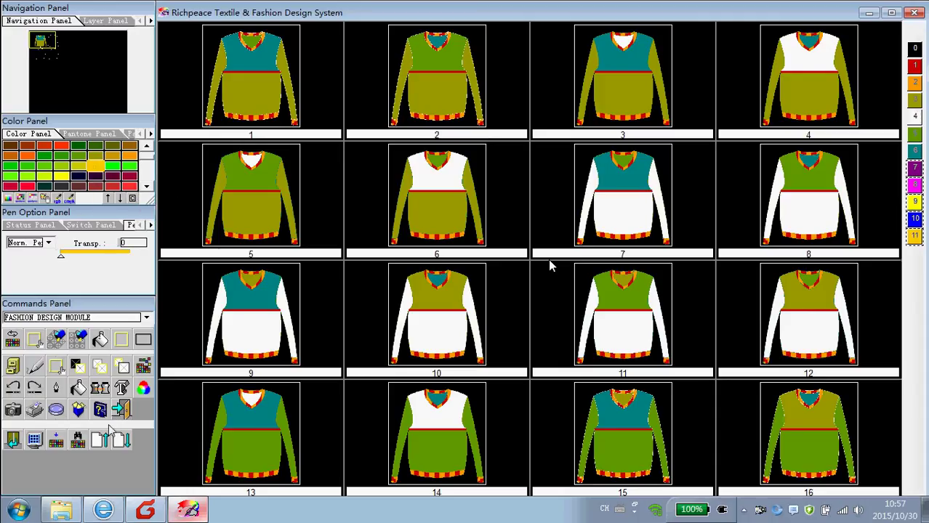
# Get colourway 155 onto the sheet, fit it in view, and switch to Weaving Design
pyautogui.scroll(-1, 326, 333)
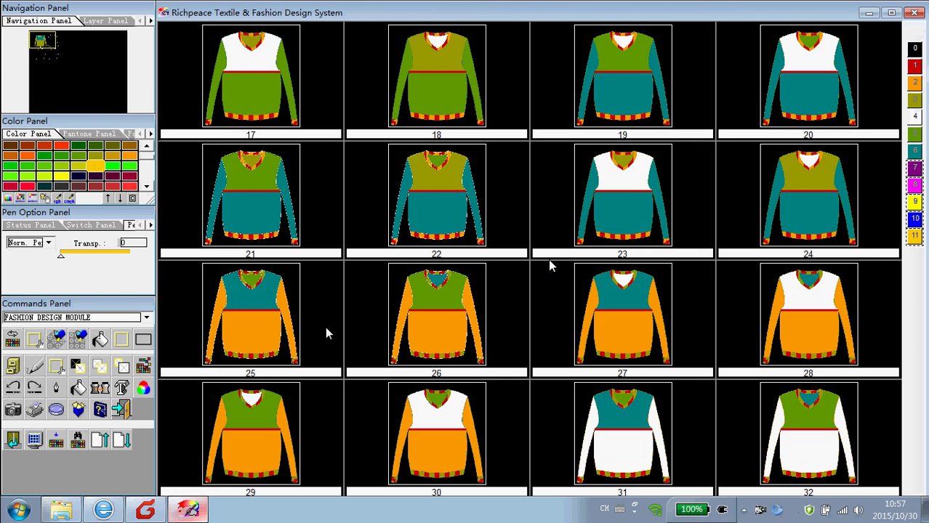
pyautogui.scroll(-1, 334, 330)
pyautogui.scroll(-1, 498, 295)
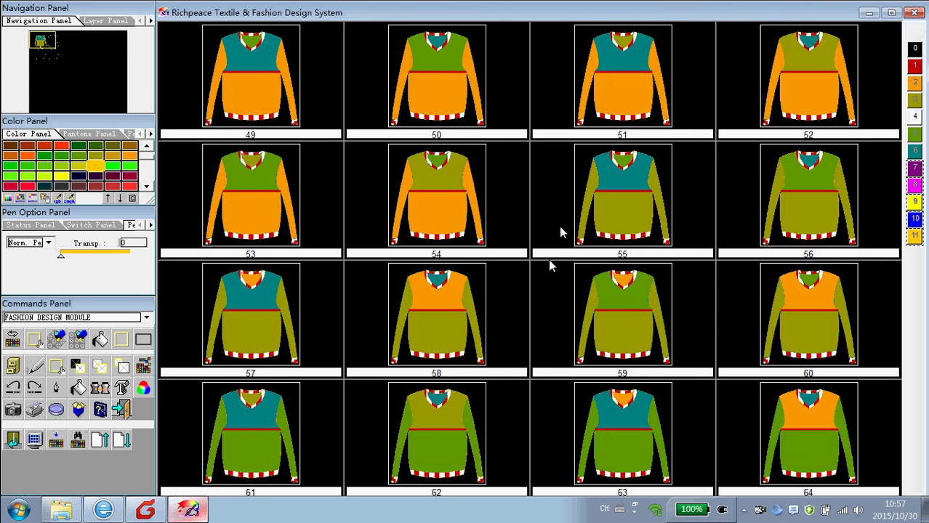
pyautogui.scroll(-1, 587, 217)
pyautogui.scroll(-1, 624, 207)
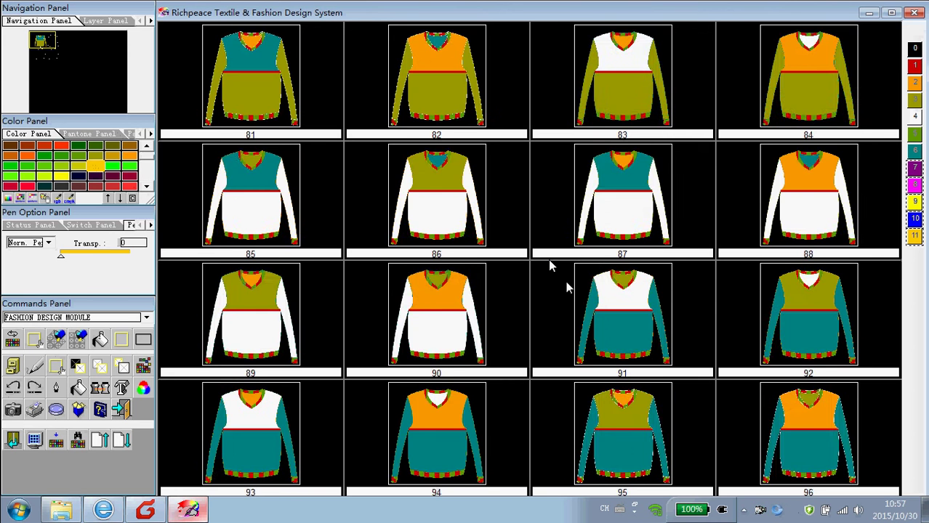
pyautogui.scroll(-1, 568, 288)
pyautogui.scroll(-3, 568, 288)
pyautogui.rightClick(614, 290)
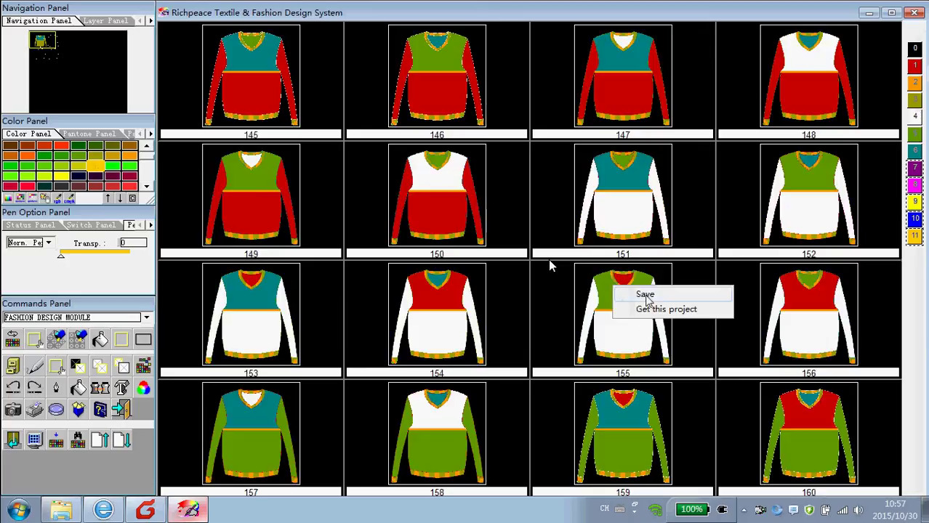
pyautogui.click(645, 294)
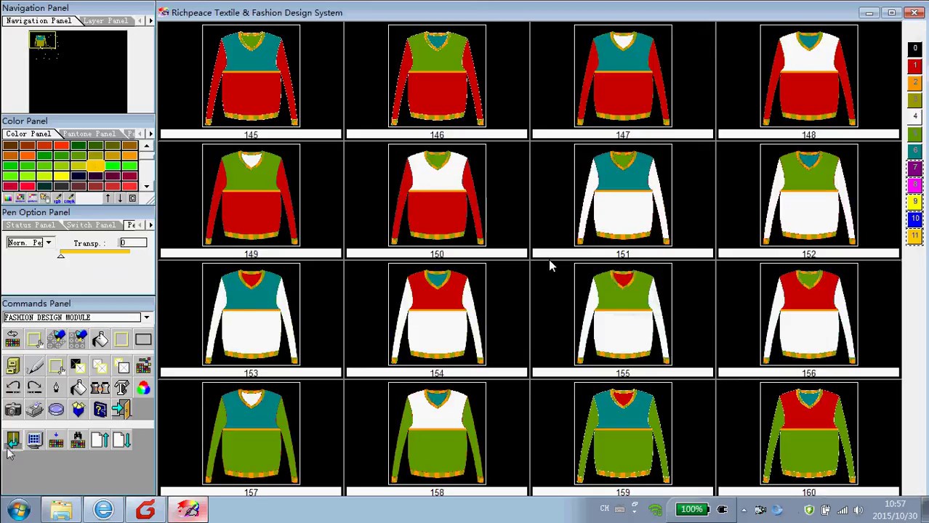
pyautogui.rightClick(641, 317)
pyautogui.click(658, 349)
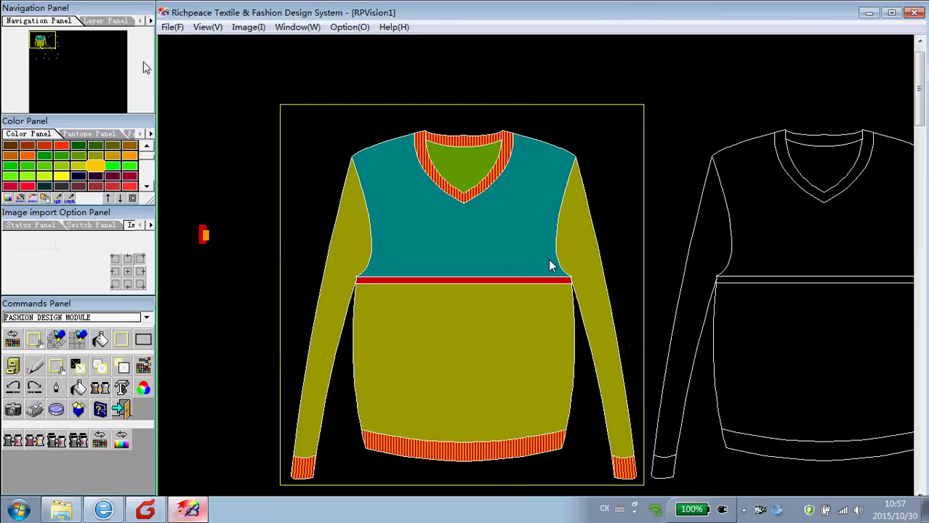
pyautogui.press('0')
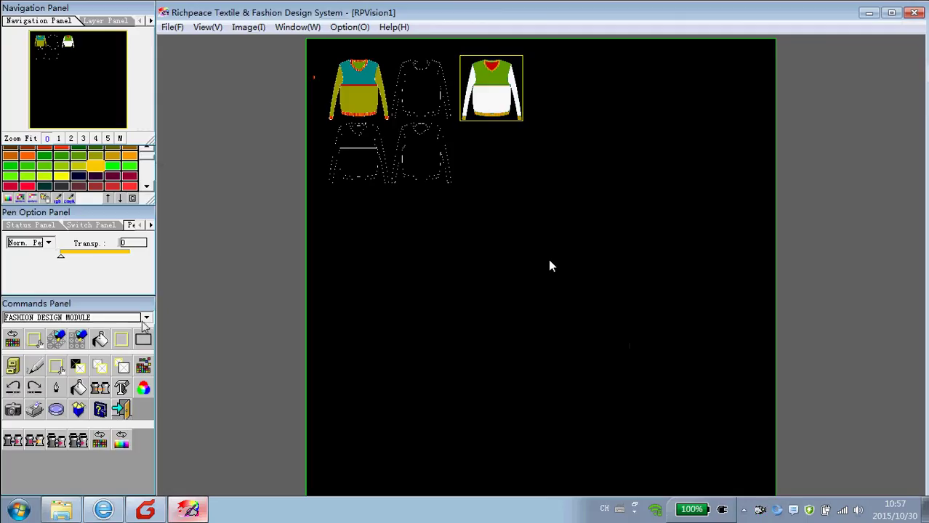
pyautogui.click(133, 317)
pyautogui.click(116, 337)
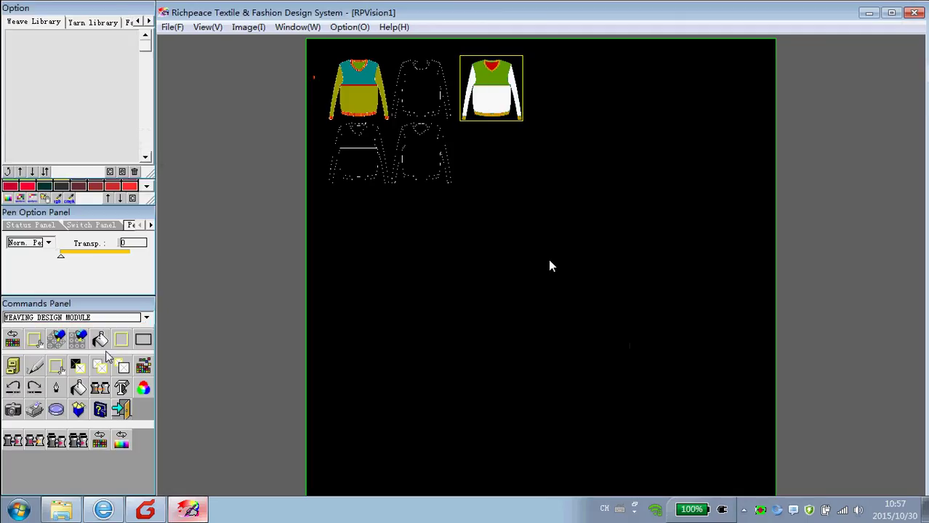
# Load the blue plaid from the Fabric Library and zoom out on it
pyautogui.click(12, 438)
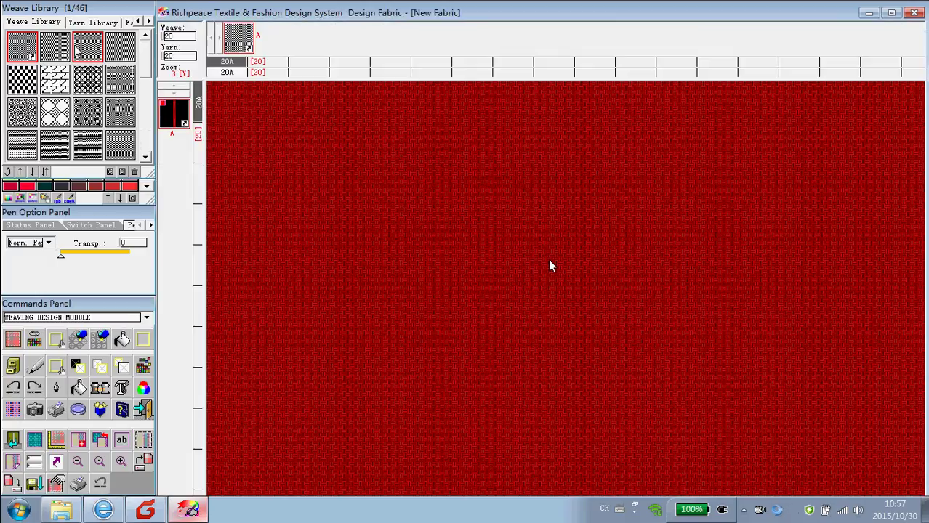
pyautogui.click(88, 23)
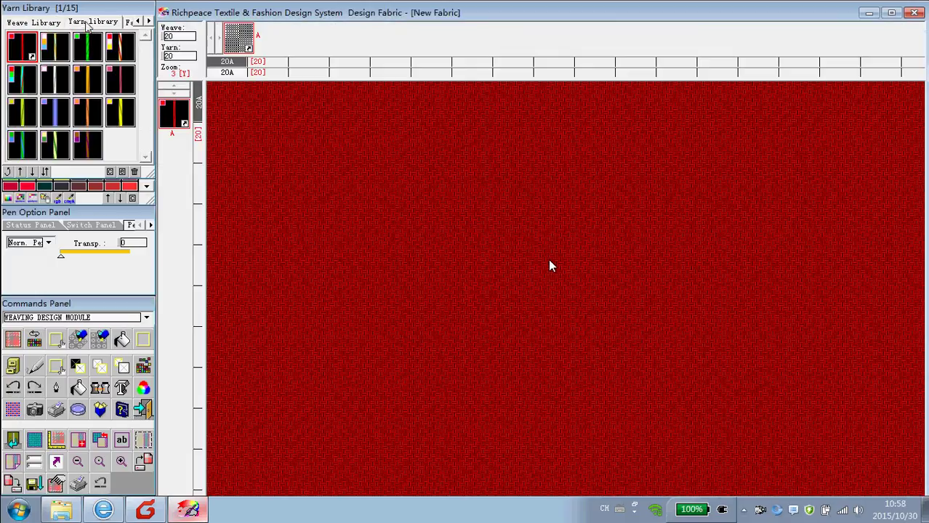
pyautogui.click(129, 23)
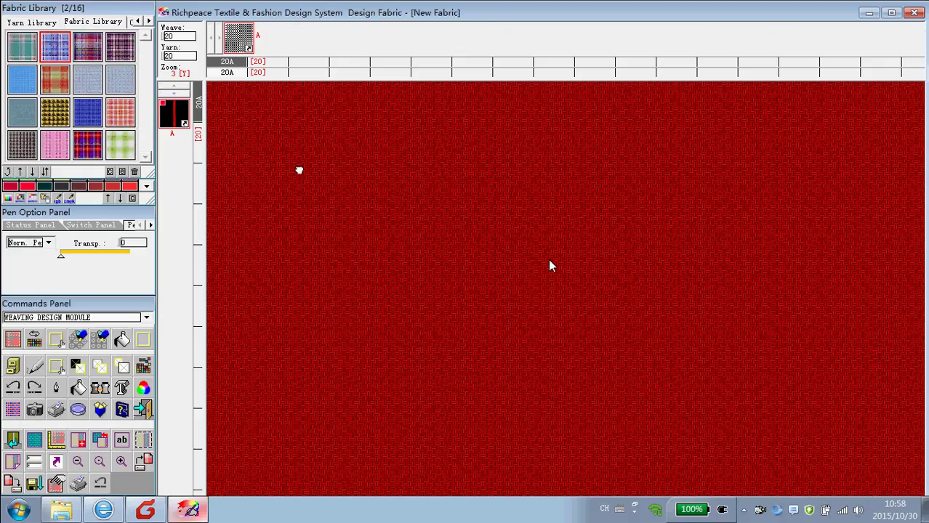
pyautogui.doubleClick(60, 50)
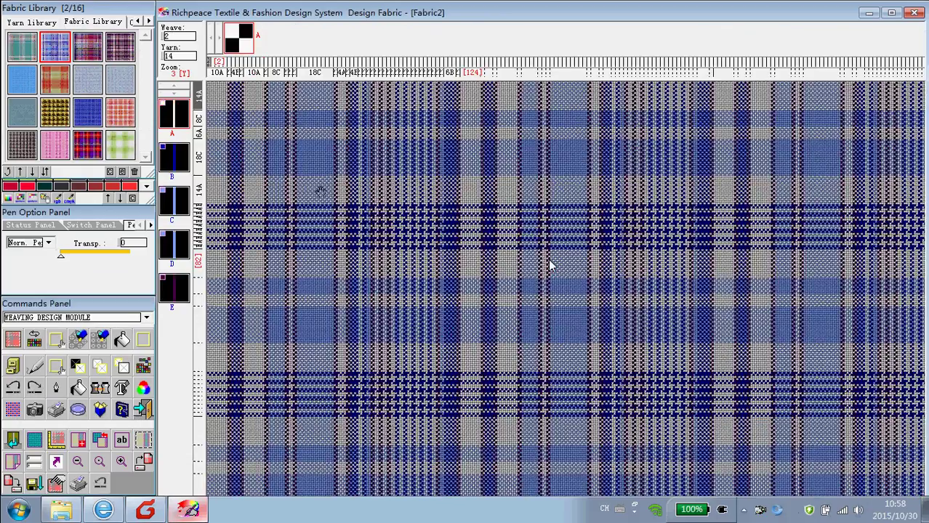
pyautogui.click(78, 462)
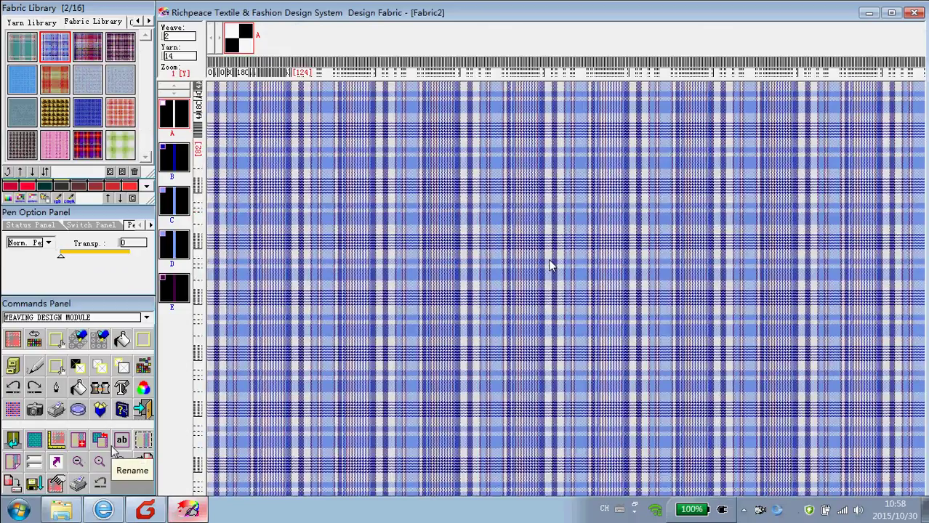
# Select a 239×178 area of the plaid and acquire it onto the sweater sheet
pyautogui.click(143, 440)
pyautogui.moveTo(343, 194)
pyautogui.mouseDown()
pyautogui.moveTo(436, 314)
pyautogui.moveTo(120, 22)
pyautogui.mouseUp()
pyautogui.click(145, 22)
pyautogui.click(97, 24)
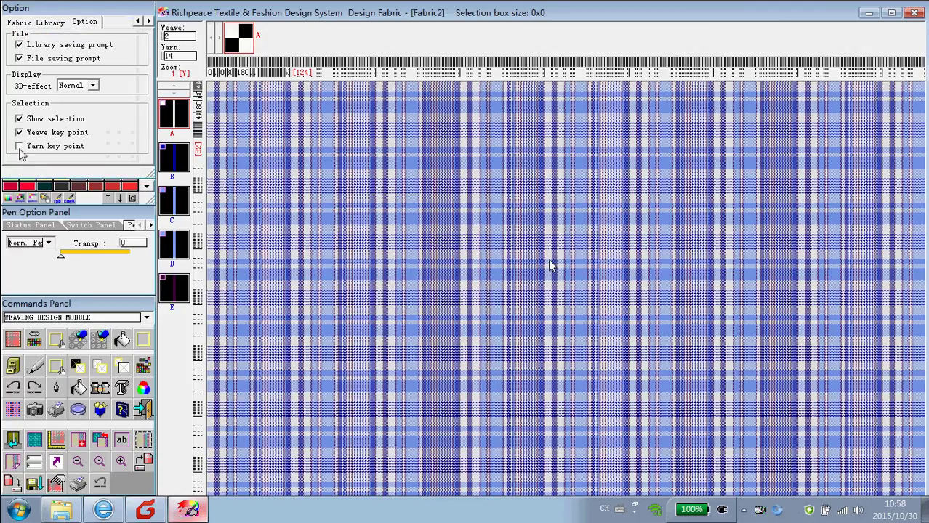
pyautogui.moveTo(341, 195); pyautogui.dragTo(503, 312)
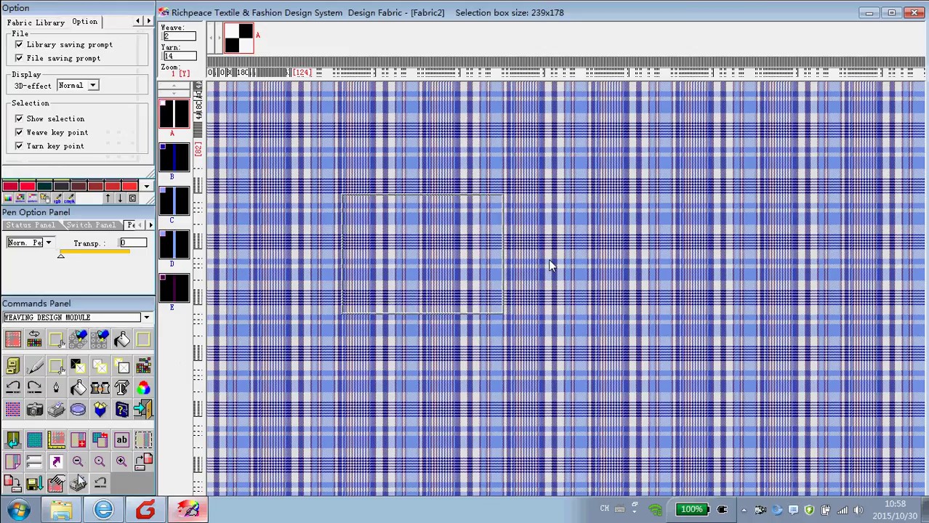
pyautogui.click(12, 462)
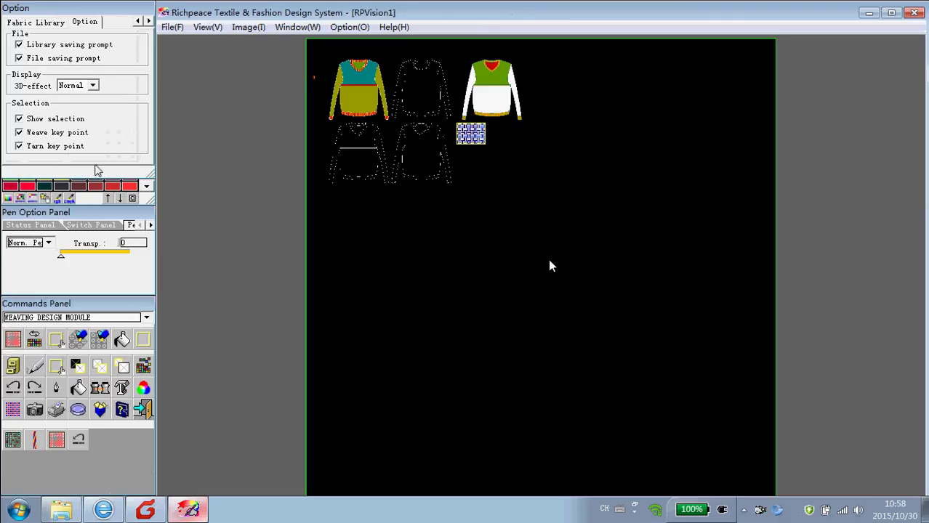
# Pattern-fill the outline sweater's lower and upper body panels with the blue plaid
pyautogui.click(93, 17)
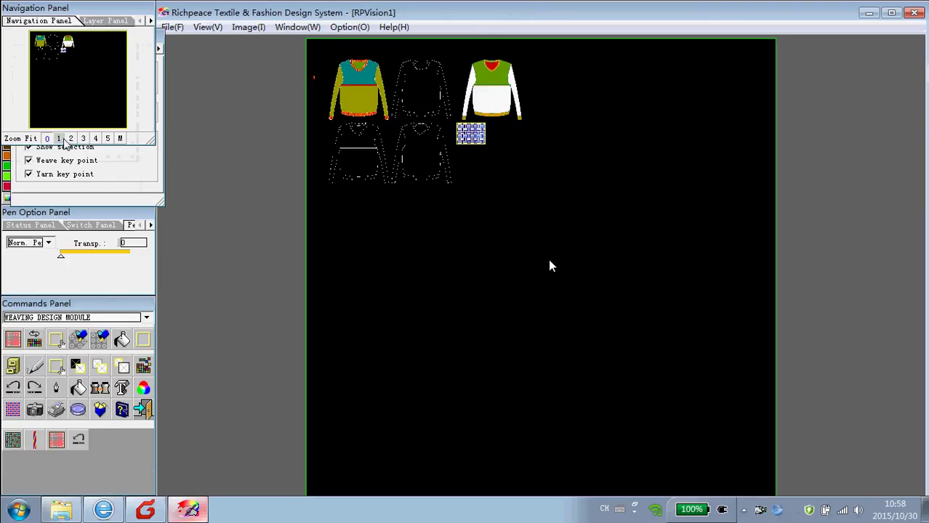
pyautogui.moveTo(390, 124); pyautogui.dragTo(438, 103)
pyautogui.scroll(1, 505, 267)
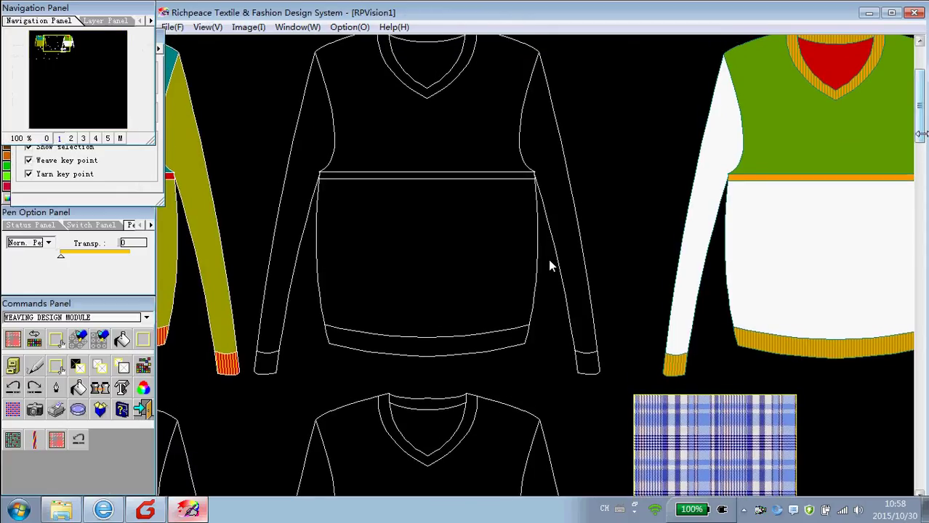
pyautogui.scroll(2, 550, 266)
pyautogui.scroll(1, 550, 266)
pyautogui.click(80, 412)
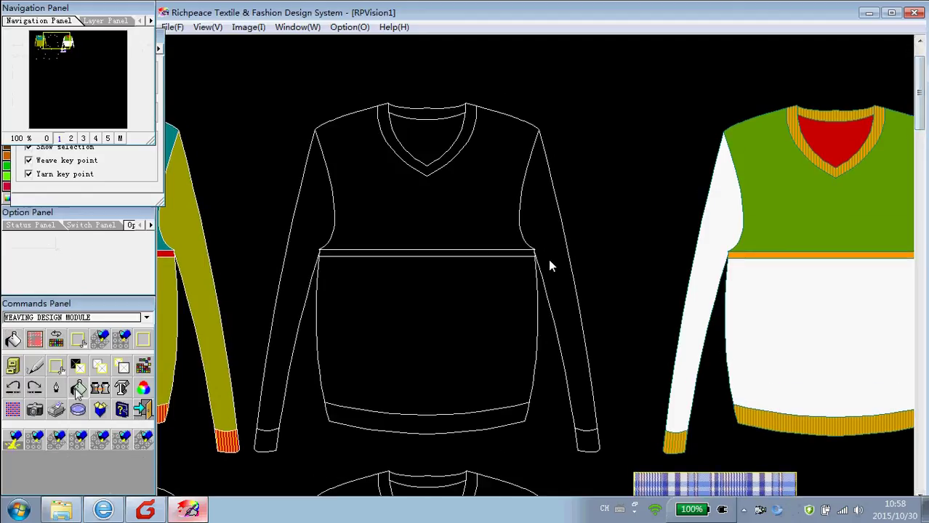
pyautogui.click(34, 440)
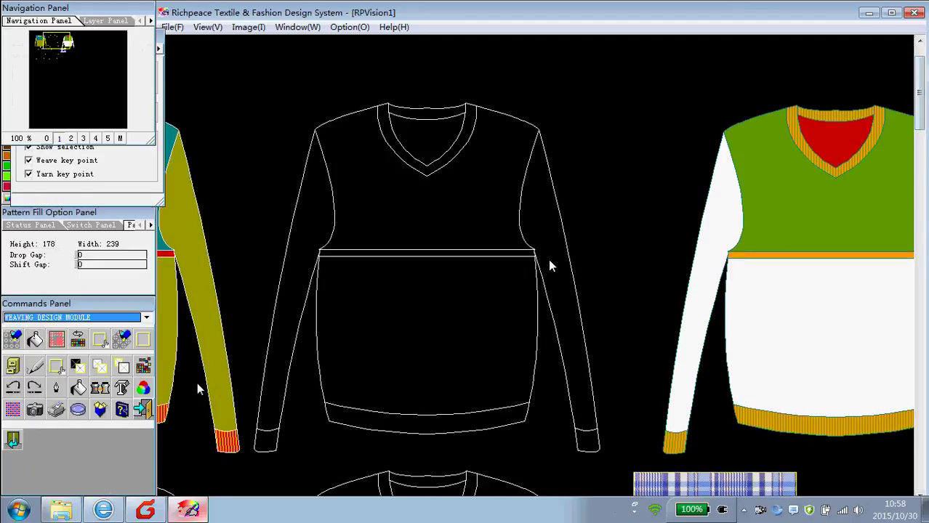
pyautogui.click(421, 319)
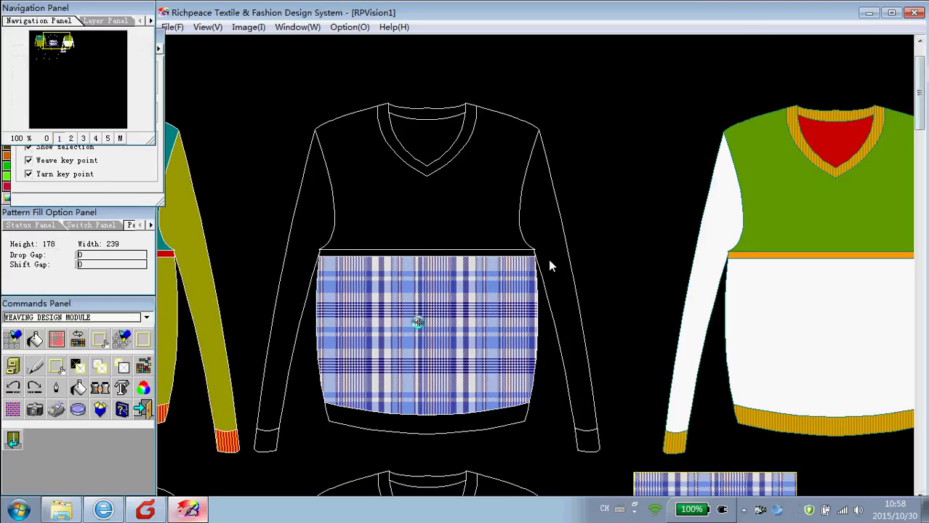
pyautogui.click(430, 220)
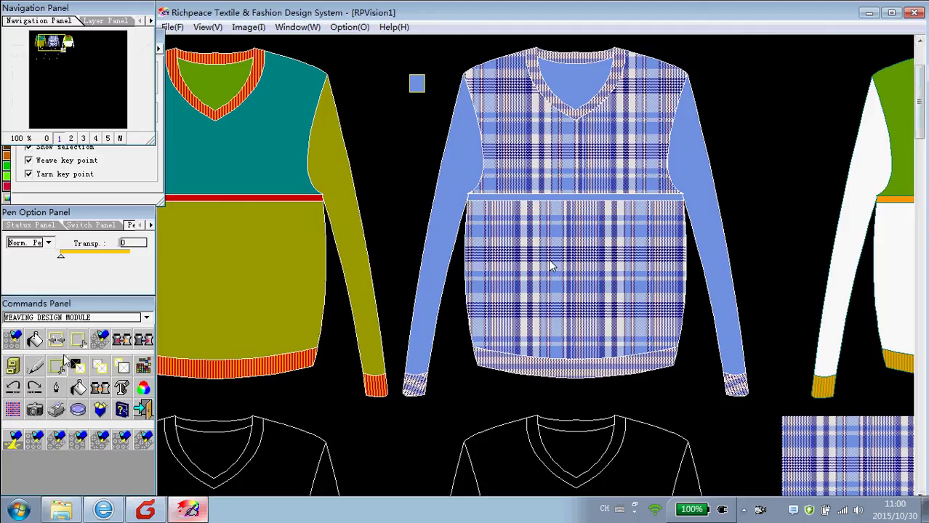
pyautogui.click(146, 318)
# Switch to the Knitting Design module and recentre the view on the right-hand sweater
pyautogui.click(104, 346)
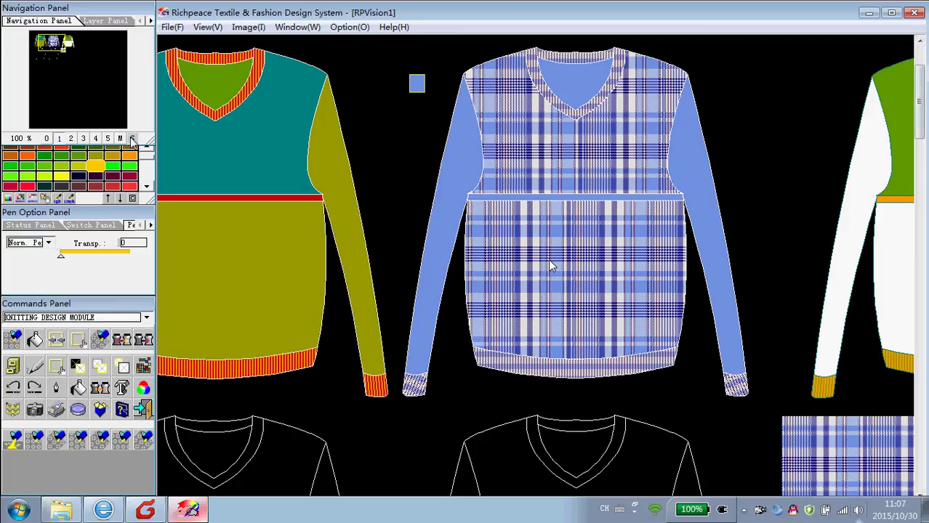
pyautogui.click(77, 50)
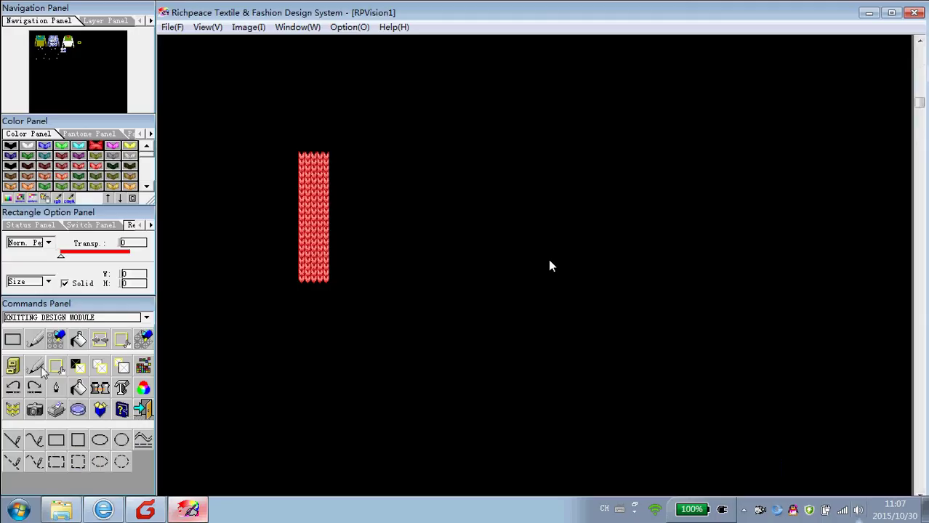
# Tile the red knit column into a large rectangle and add a small rectangle at its lower right
pyautogui.moveTo(316, 154); pyautogui.dragTo(323, 275)
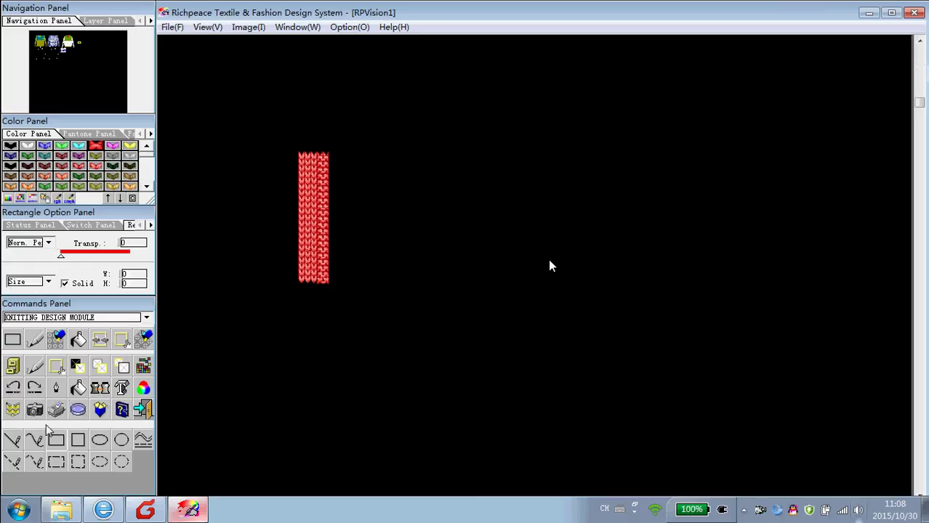
pyautogui.click(61, 368)
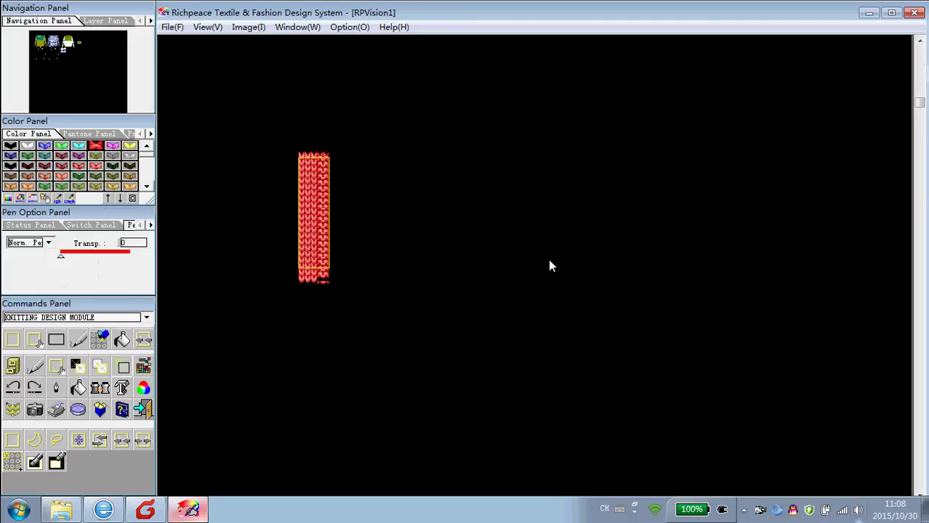
pyautogui.moveTo(398, 293); pyautogui.dragTo(518, 337)
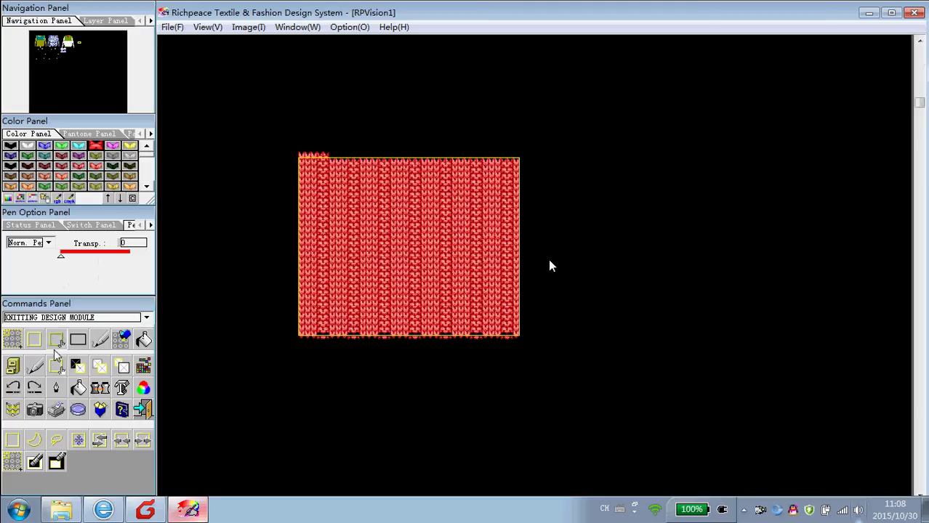
pyautogui.click(78, 341)
pyautogui.moveTo(472, 305); pyautogui.dragTo(518, 335)
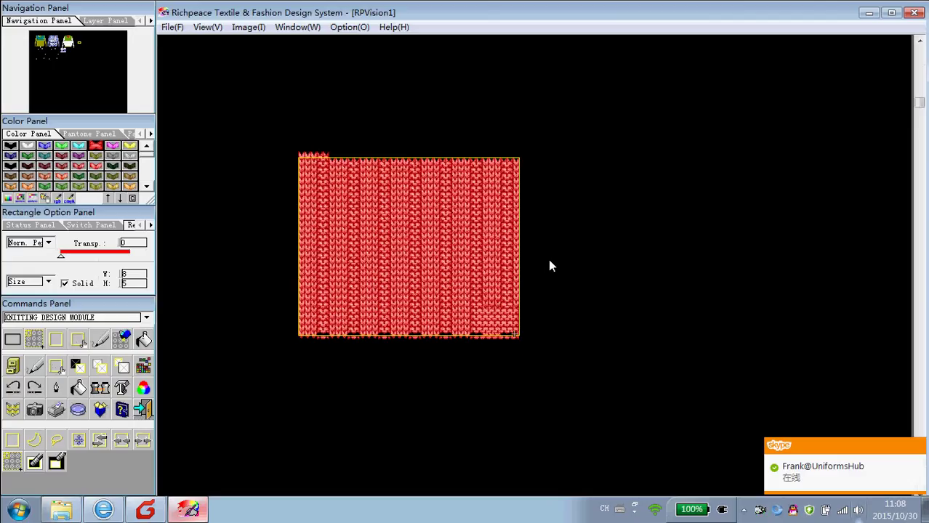
pyautogui.click(12, 366)
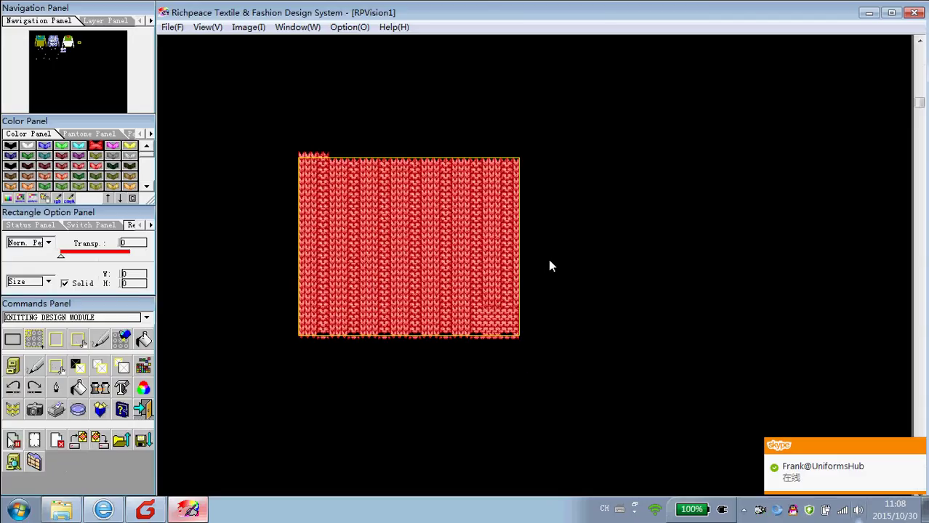
pyautogui.click(12, 464)
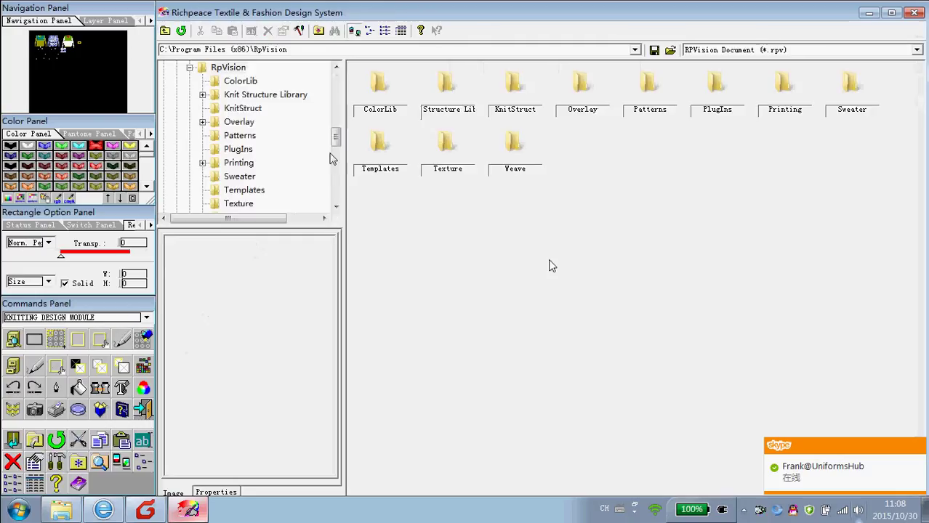
# Merge the (D)Lace 4 texture swatch and tile it into a larger block
pyautogui.doubleClick(451, 157)
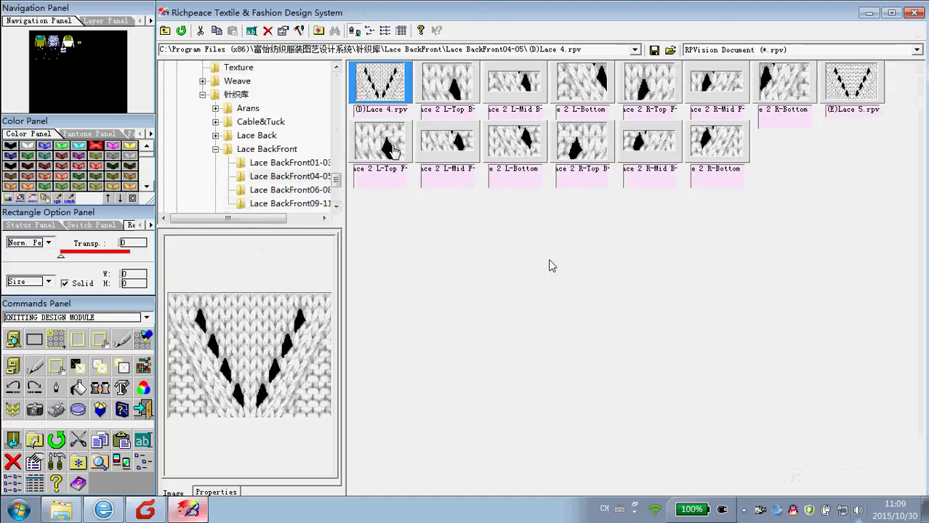
pyautogui.doubleClick(401, 184)
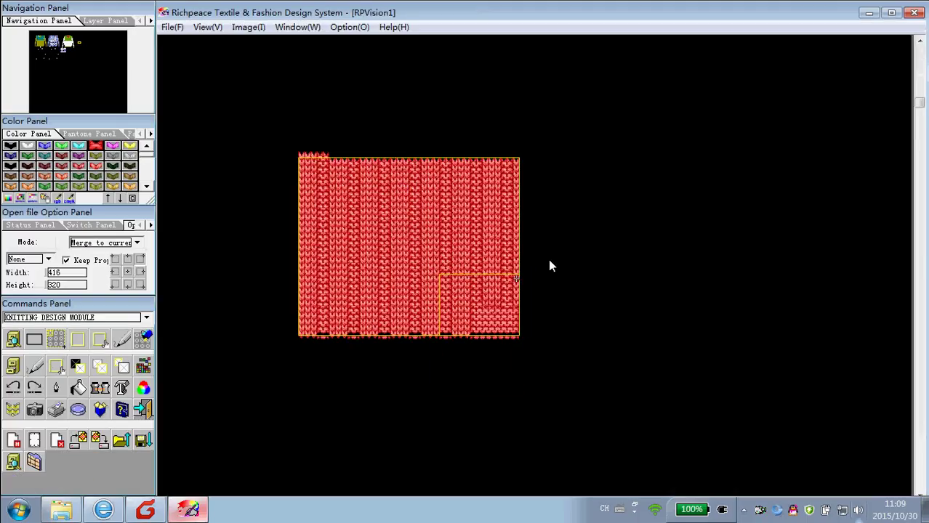
pyautogui.click(550, 266)
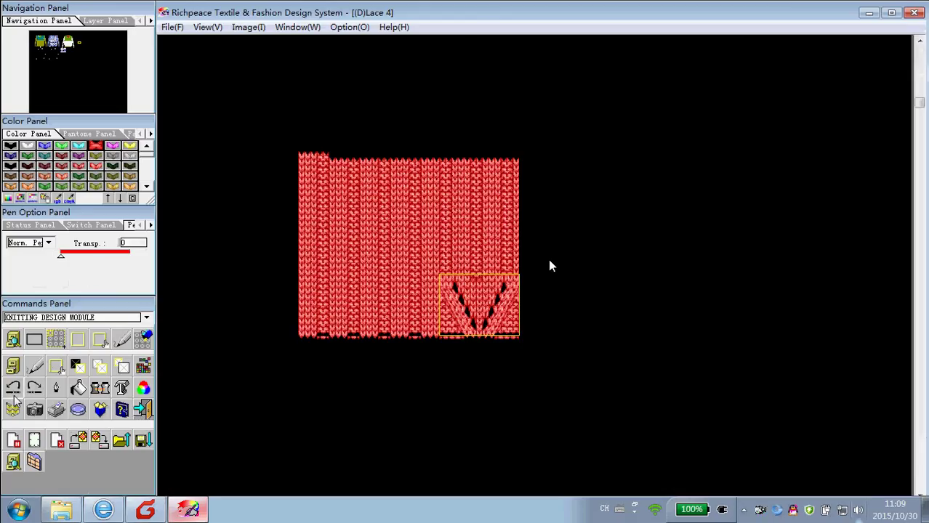
pyautogui.click(56, 339)
pyautogui.moveTo(439, 274)
pyautogui.mouseDown()
pyautogui.moveTo(583, 380)
pyautogui.moveTo(659, 459)
pyautogui.mouseUp()
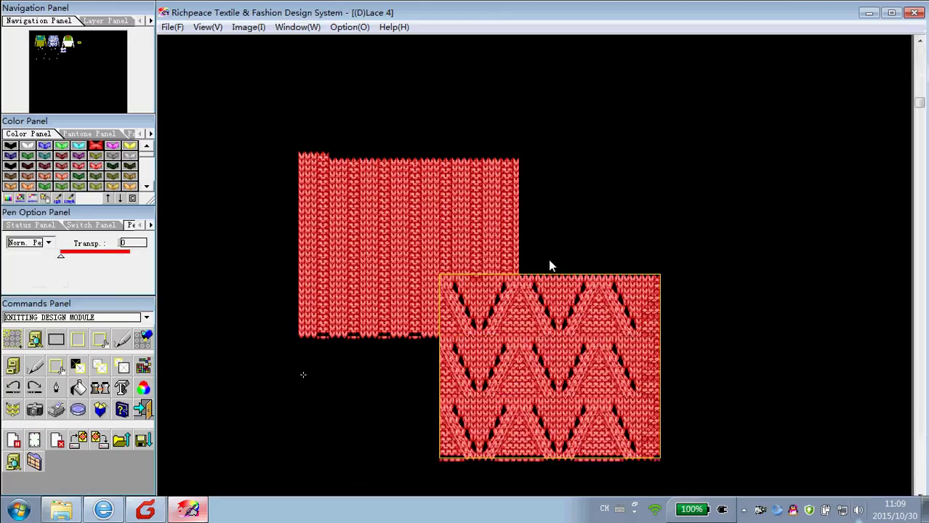
# Recolour the lace block from red to yellow with a single-to-single colour change
pyautogui.click(100, 387)
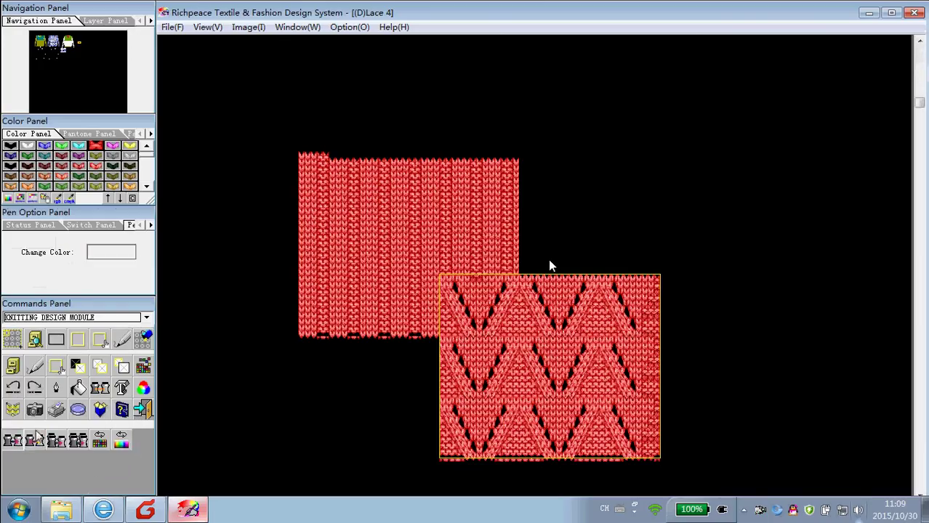
pyautogui.click(129, 146)
pyautogui.click(403, 291)
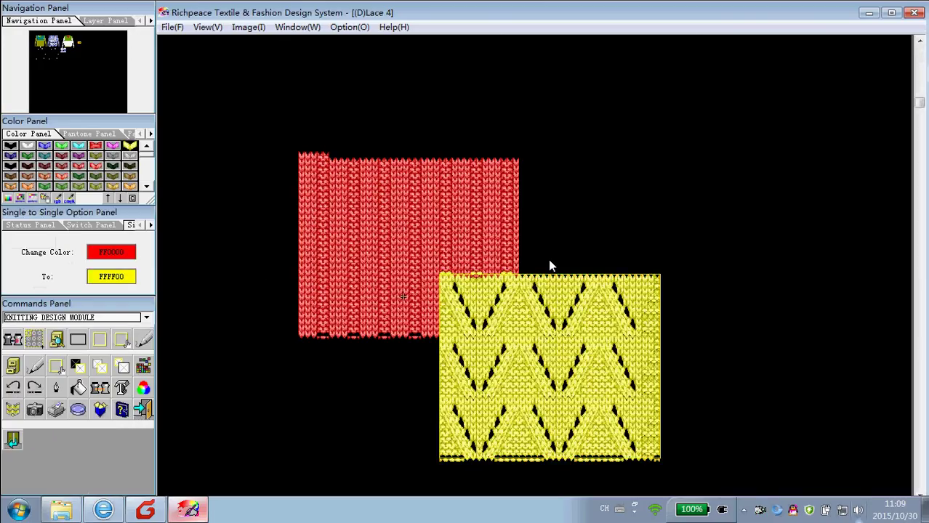
pyautogui.click(264, 312)
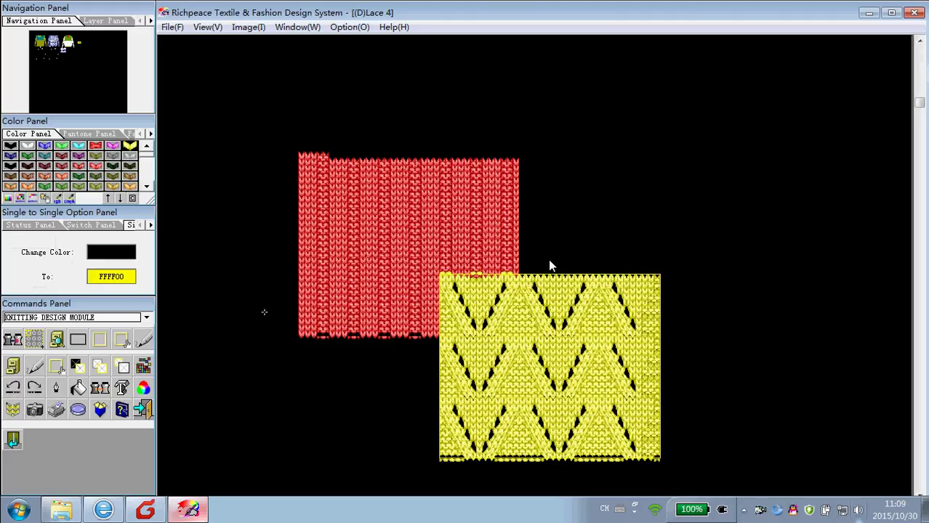
pyautogui.click(12, 439)
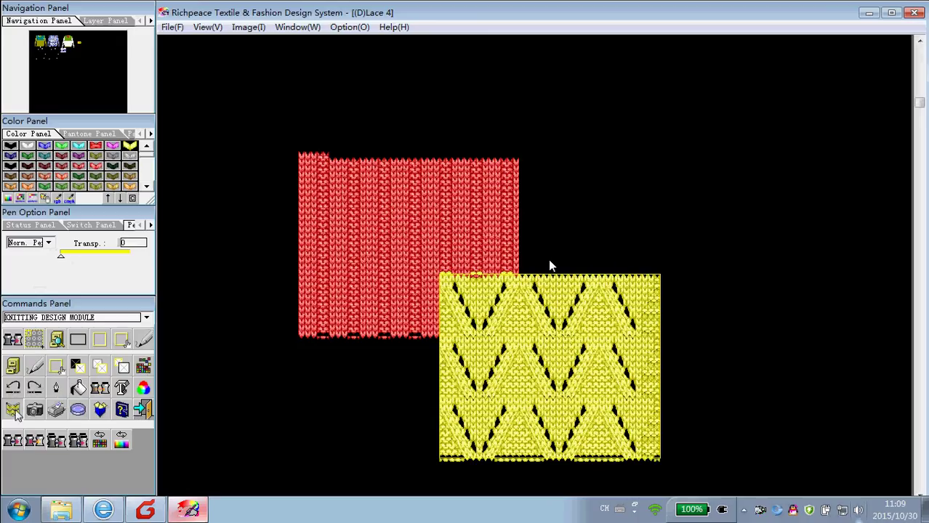
pyautogui.click(56, 439)
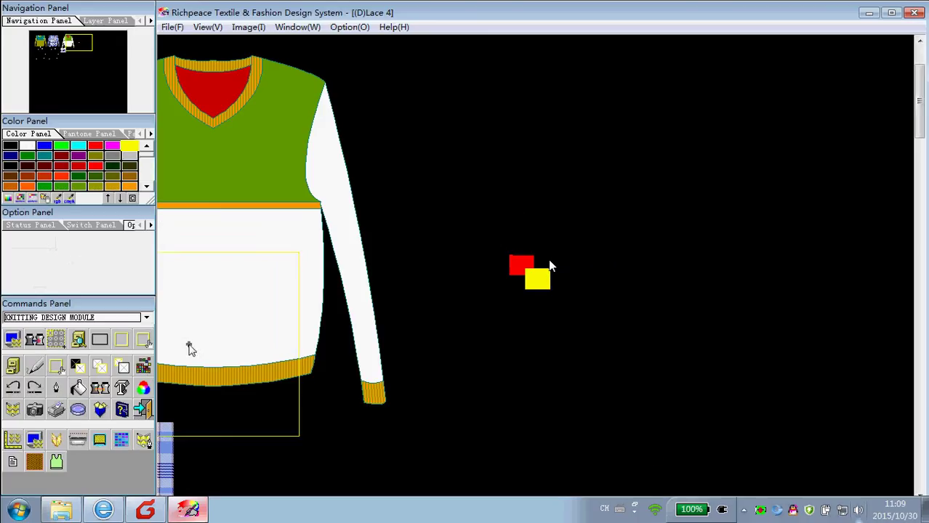
# Place the yellow lace knit block below the blank sweater outlines
pyautogui.click(63, 46)
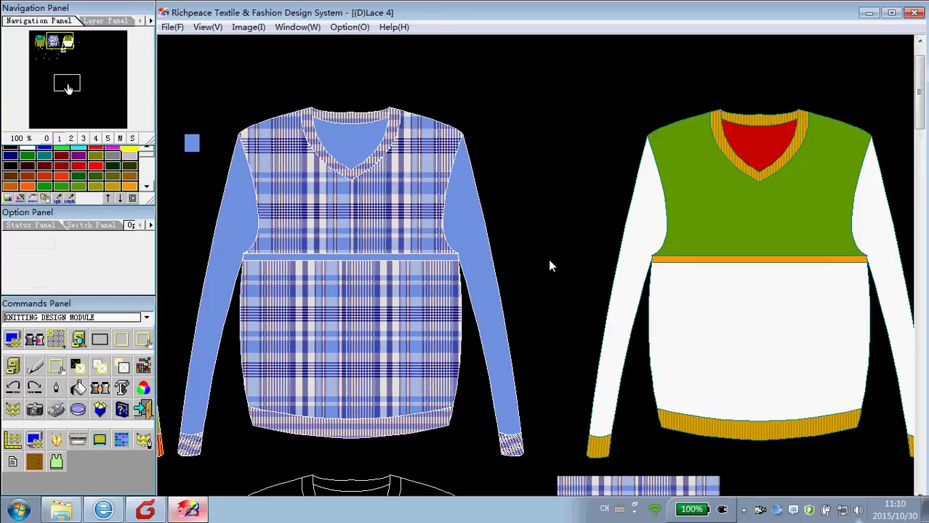
pyautogui.click(50, 61)
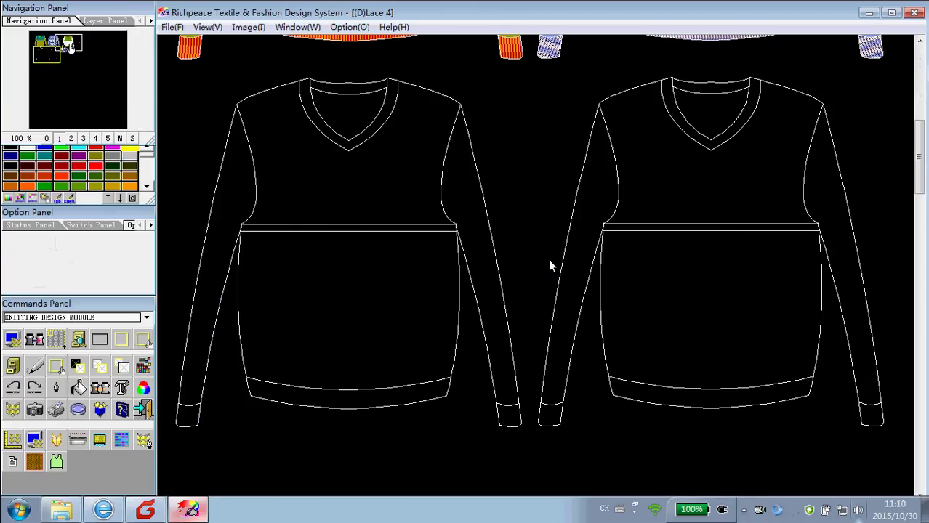
pyautogui.moveTo(919, 157); pyautogui.dragTo(919, 190)
pyautogui.click(344, 336)
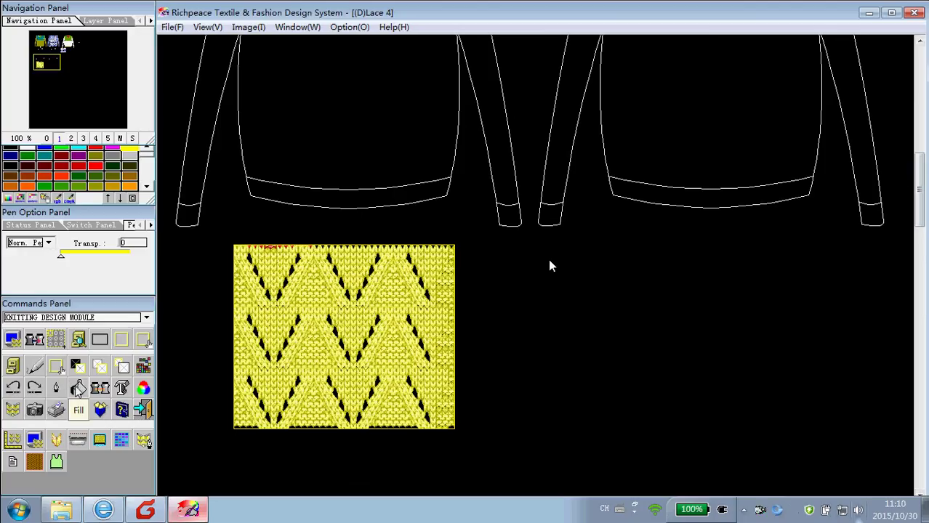
# Pattern-fill the outlined sweater's body with the yellow lace knit
pyautogui.click(77, 409)
pyautogui.click(32, 439)
pyautogui.click(332, 128)
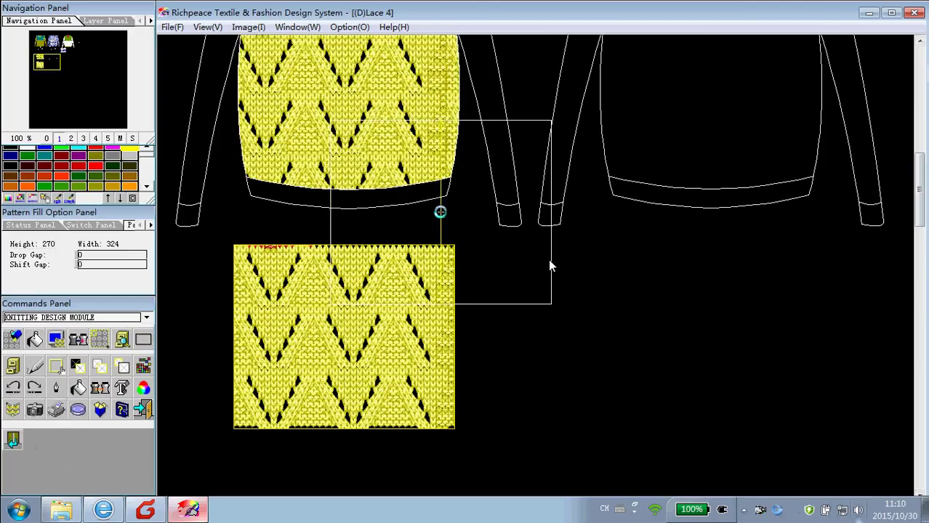
pyautogui.moveTo(921, 218); pyautogui.dragTo(922, 195)
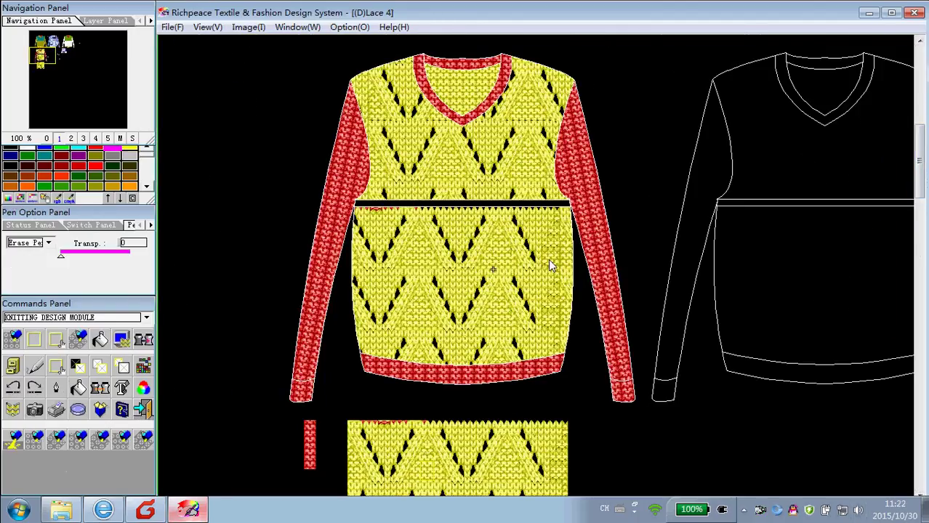
# In the Printing Design Module, place library image 01062364.rpv and open it in the print editor
pyautogui.click(146, 318)
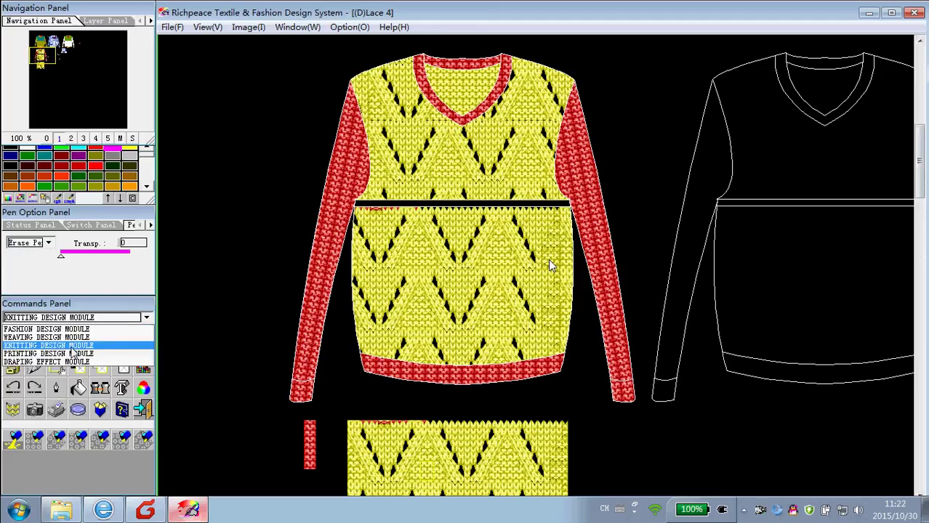
pyautogui.click(75, 355)
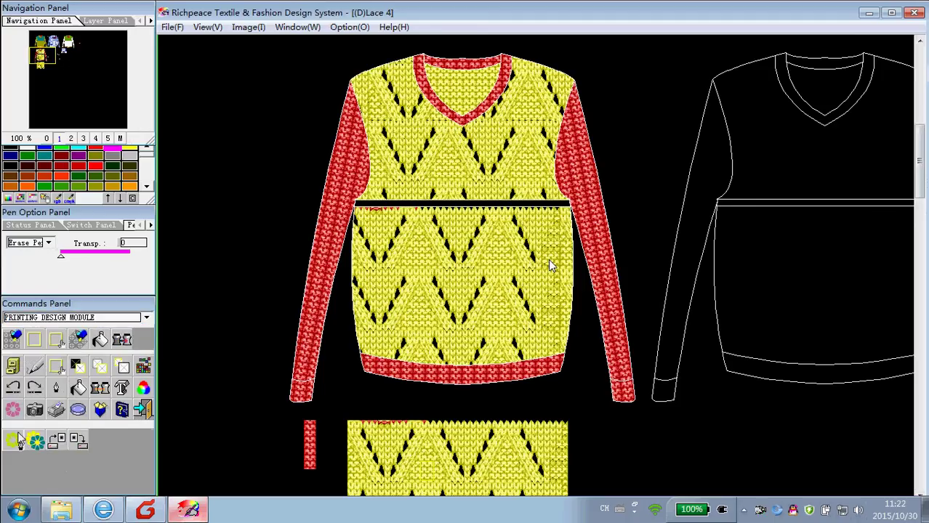
pyautogui.click(14, 441)
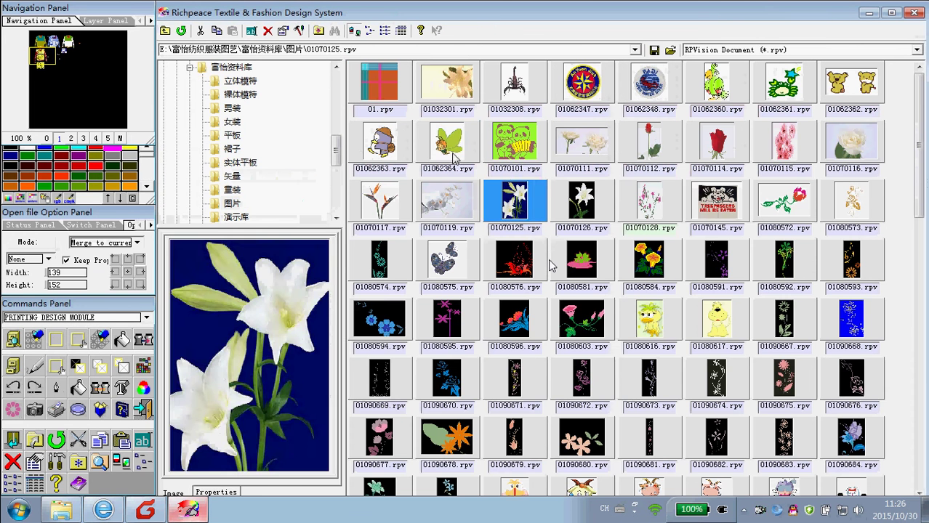
pyautogui.click(446, 146)
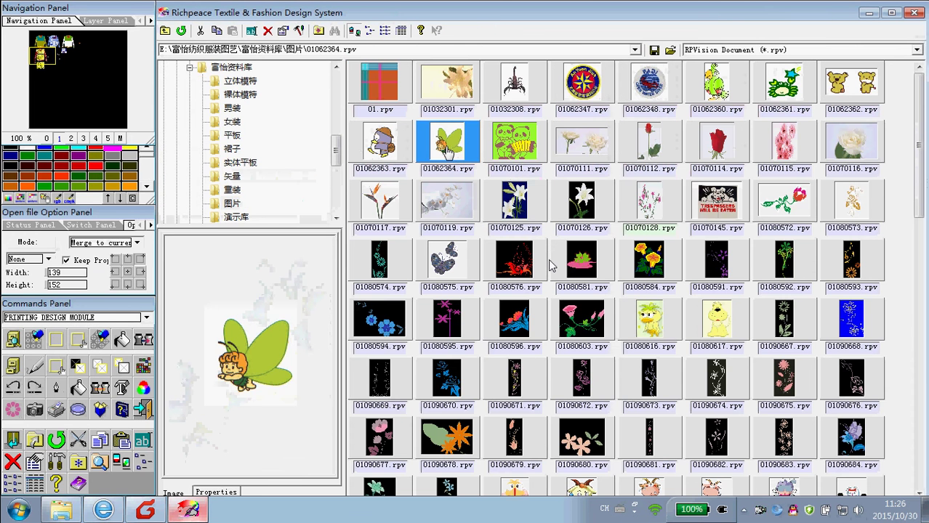
pyautogui.doubleClick(447, 145)
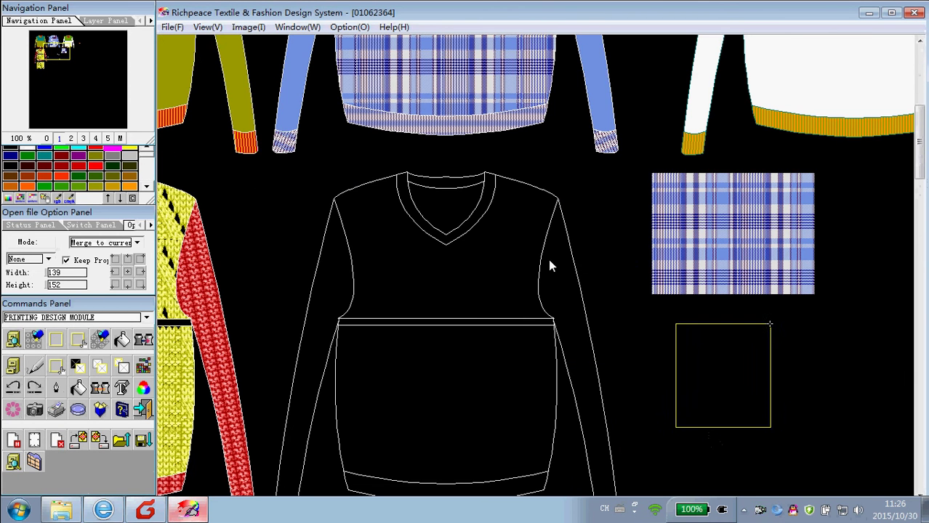
pyautogui.click(709, 338)
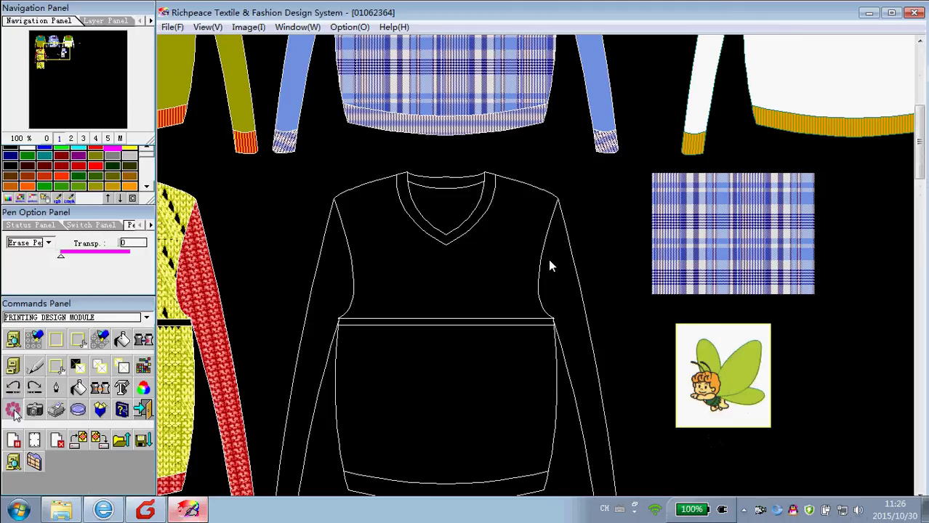
pyautogui.click(14, 440)
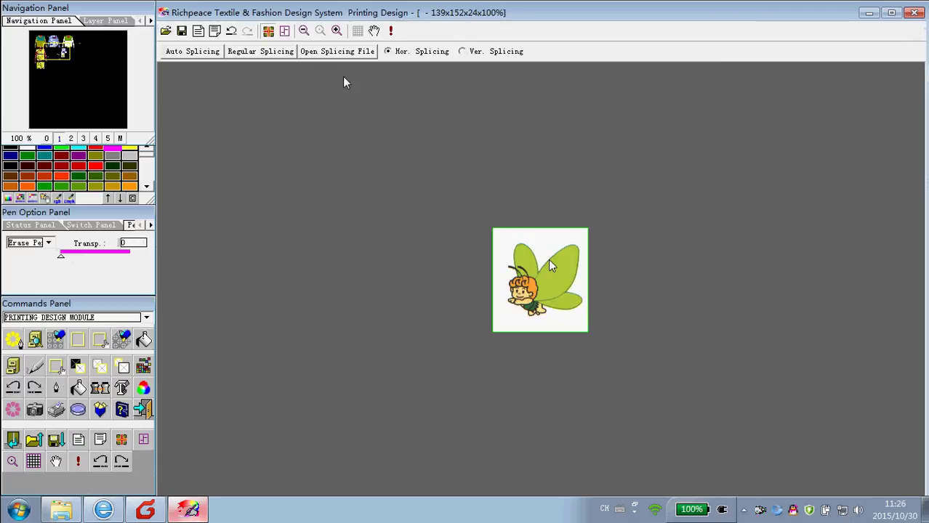
# Tile the fairy motif in a 5×5 repeat with a shift of 5
pyautogui.click(286, 32)
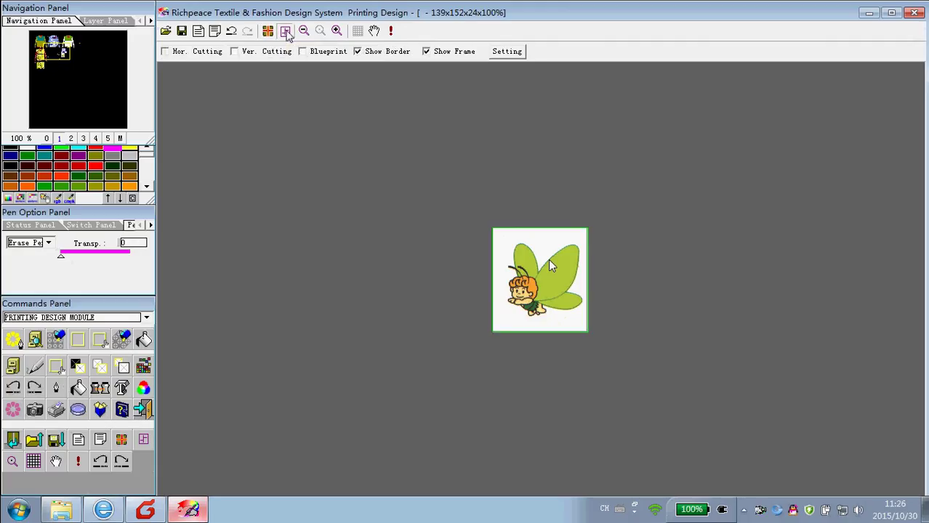
pyautogui.click(506, 52)
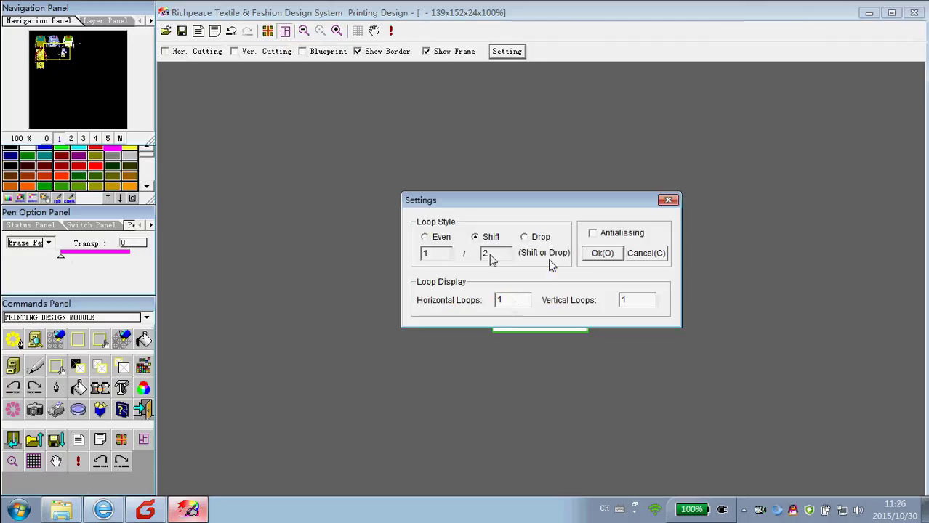
pyautogui.doubleClick(493, 256)
pyautogui.write('5')
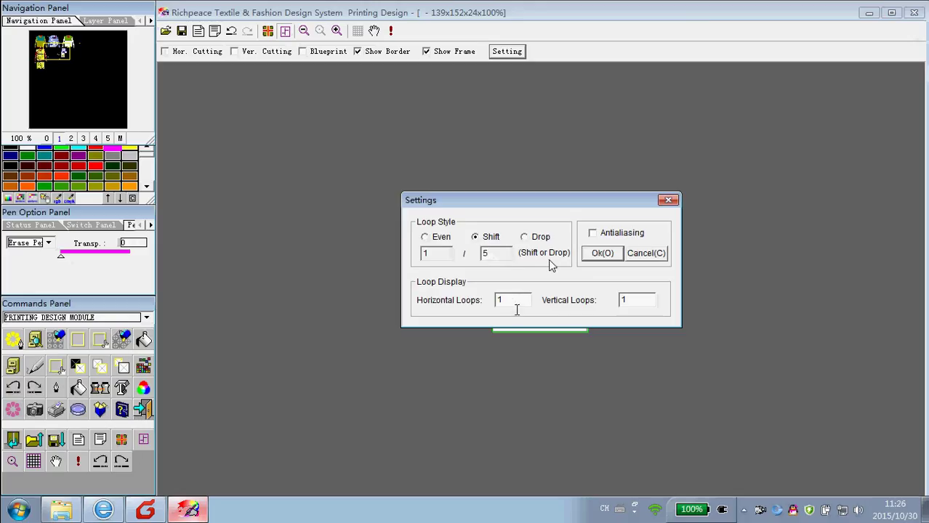
pyautogui.doubleClick(501, 300)
pyautogui.write('5')
pyautogui.click(633, 300)
pyautogui.doubleClick(623, 300)
pyautogui.write('5')
pyautogui.click(603, 254)
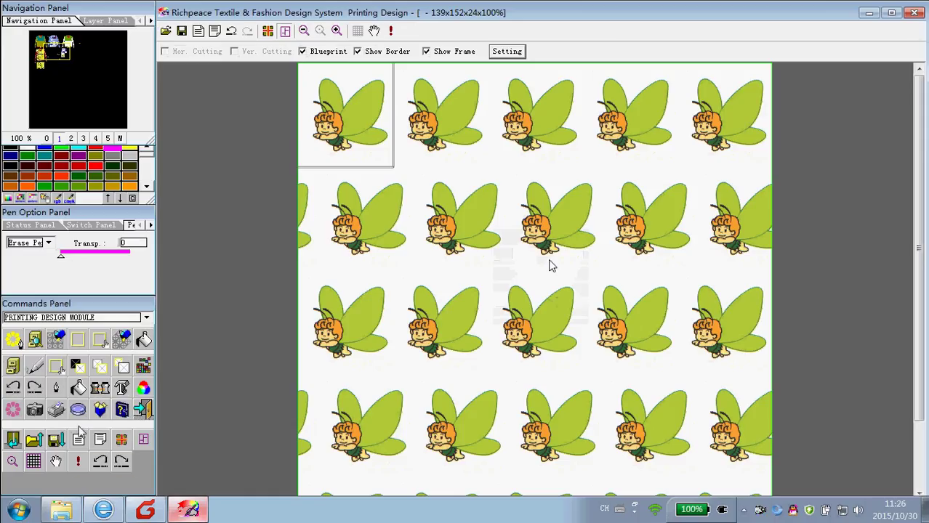
# Bring the tiled print back onto the sweater canvas
pyautogui.click(78, 439)
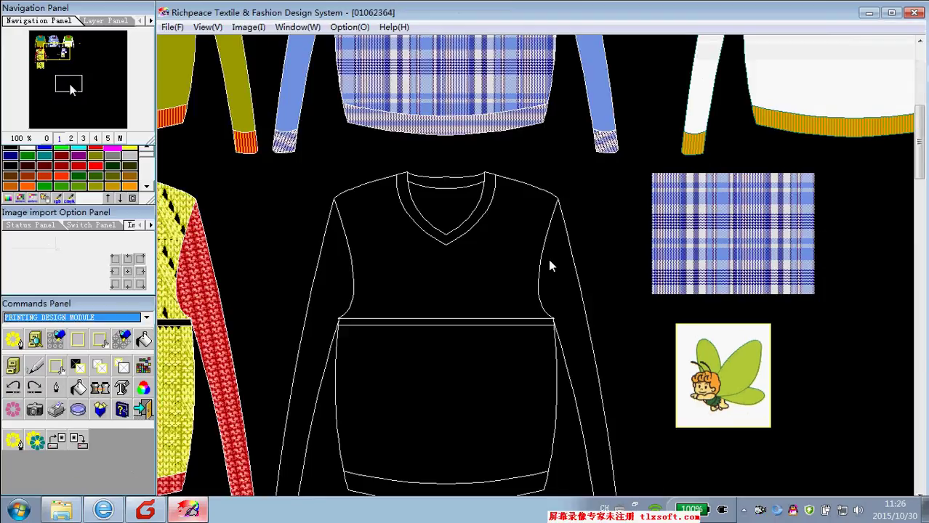
pyautogui.click(79, 51)
pyautogui.moveTo(79, 51); pyautogui.dragTo(90, 68)
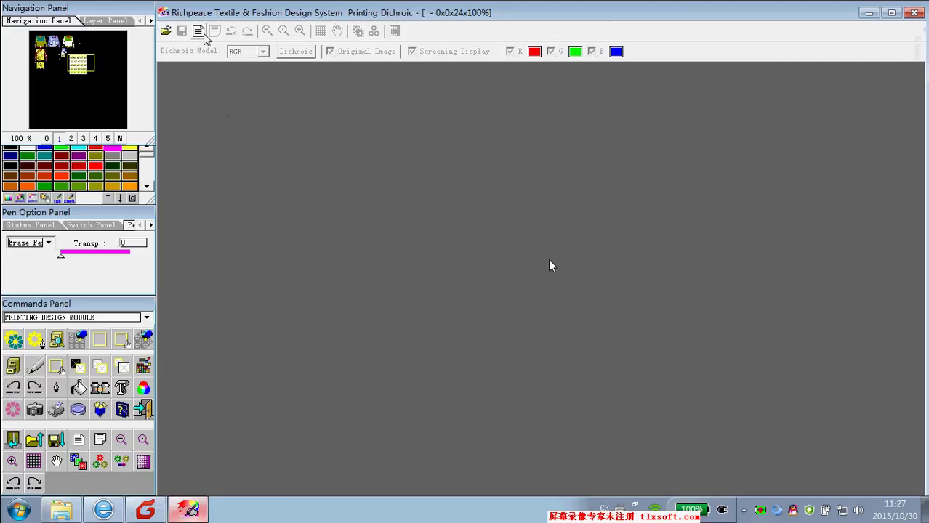
# Load the fairy print into Printing Dichroic and auto-extract its main colours, hiding the original
pyautogui.click(198, 32)
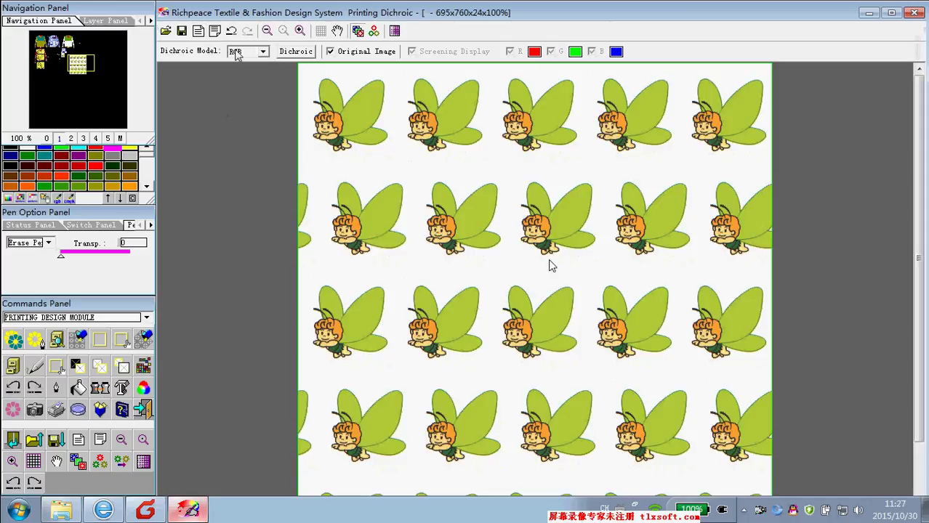
pyautogui.click(262, 53)
pyautogui.click(263, 53)
pyautogui.click(374, 31)
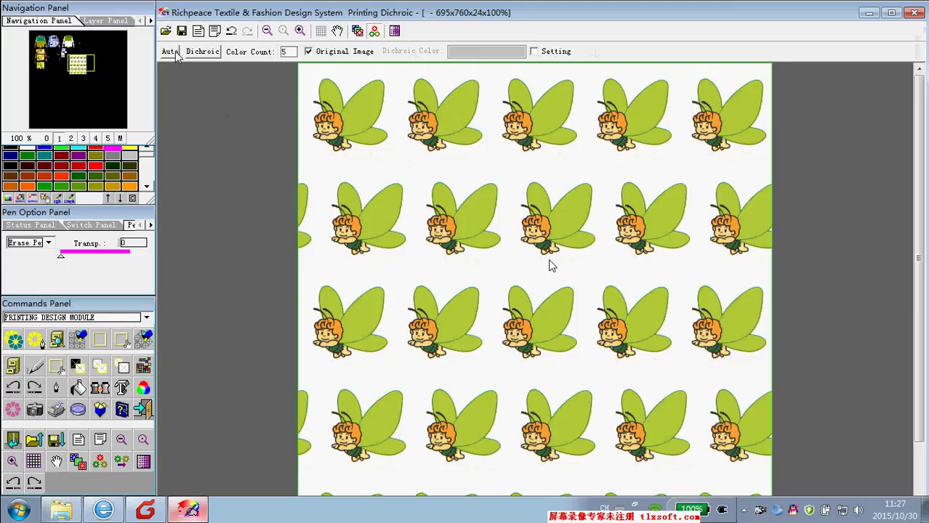
pyautogui.click(202, 52)
pyautogui.click(309, 52)
# Keep orange, green, teal and blue, delete black, and split at a wider tolerance
pyautogui.click(534, 51)
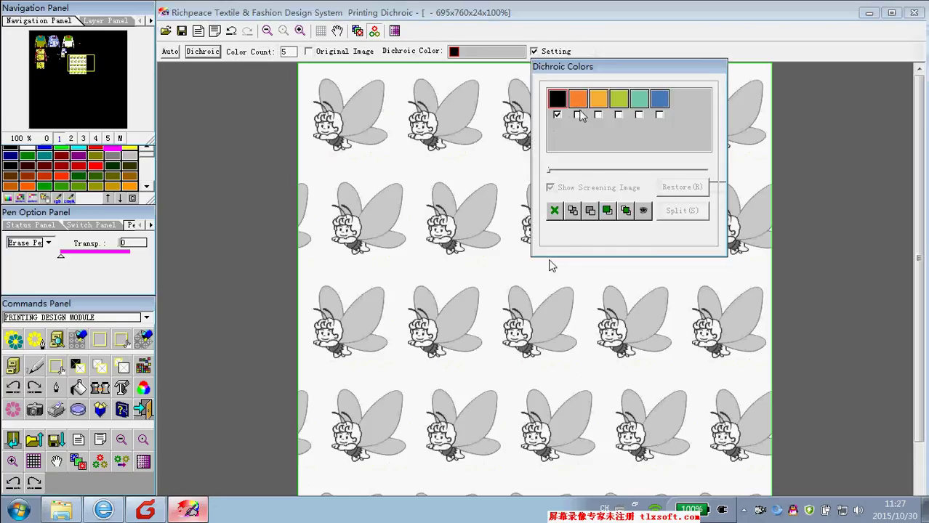
pyautogui.click(598, 116)
pyautogui.click(619, 116)
pyautogui.click(639, 115)
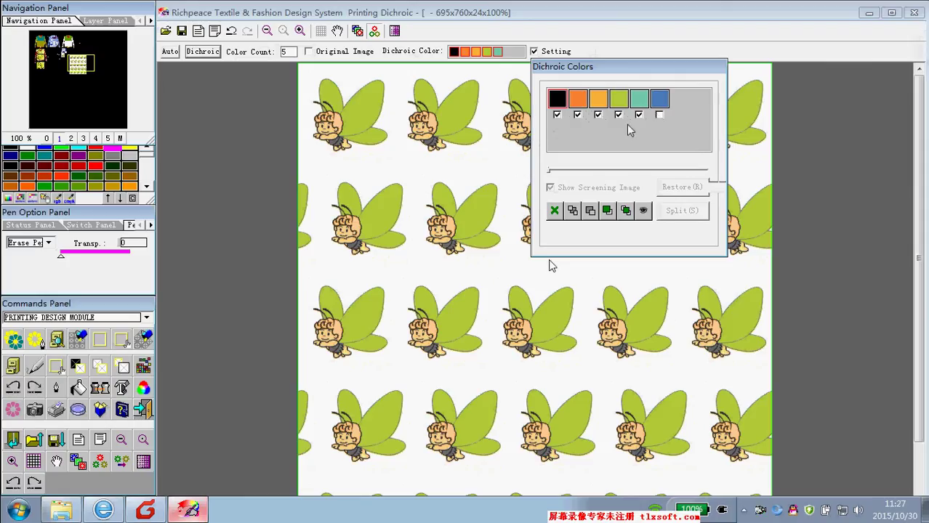
pyautogui.click(659, 115)
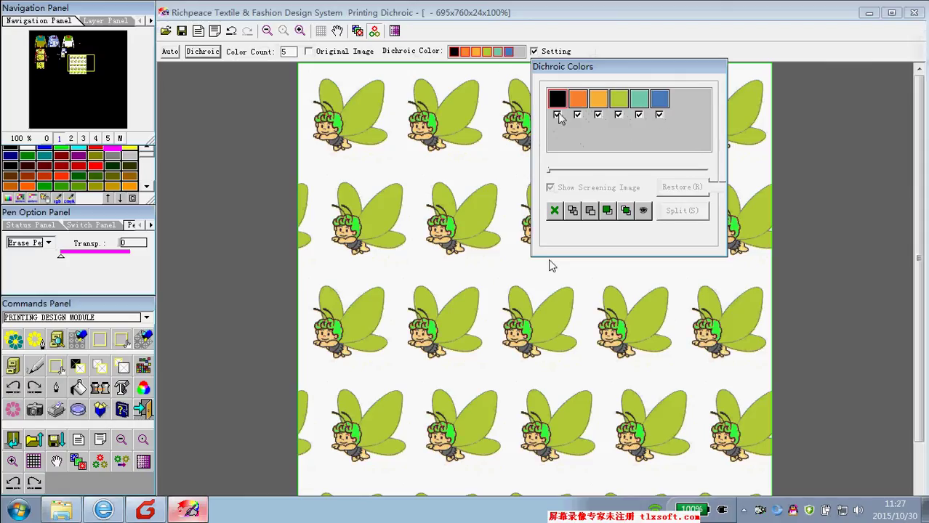
pyautogui.click(553, 211)
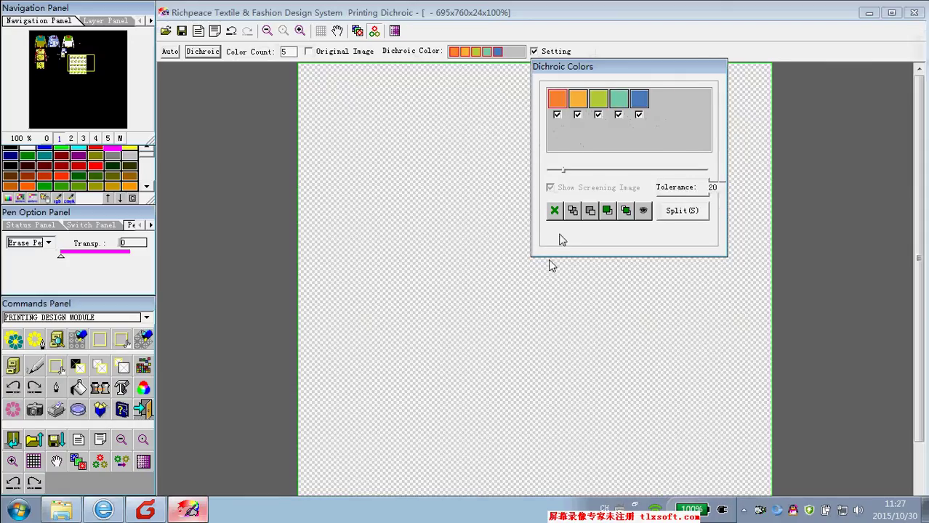
pyautogui.moveTo(565, 174); pyautogui.dragTo(628, 175)
pyautogui.click(672, 214)
# Split orange, green, teal and blue individually at raised tolerances, then finish editing
pyautogui.click(579, 102)
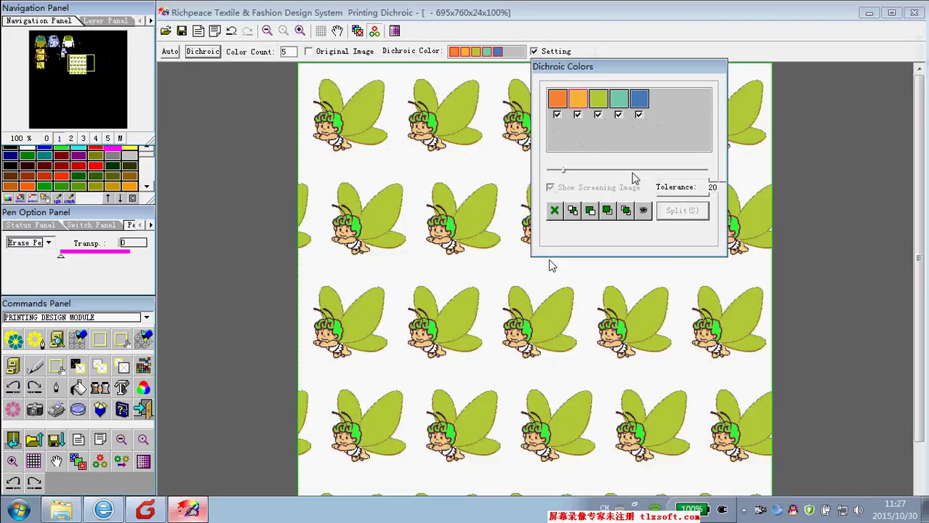
pyautogui.moveTo(562, 173); pyautogui.dragTo(587, 179)
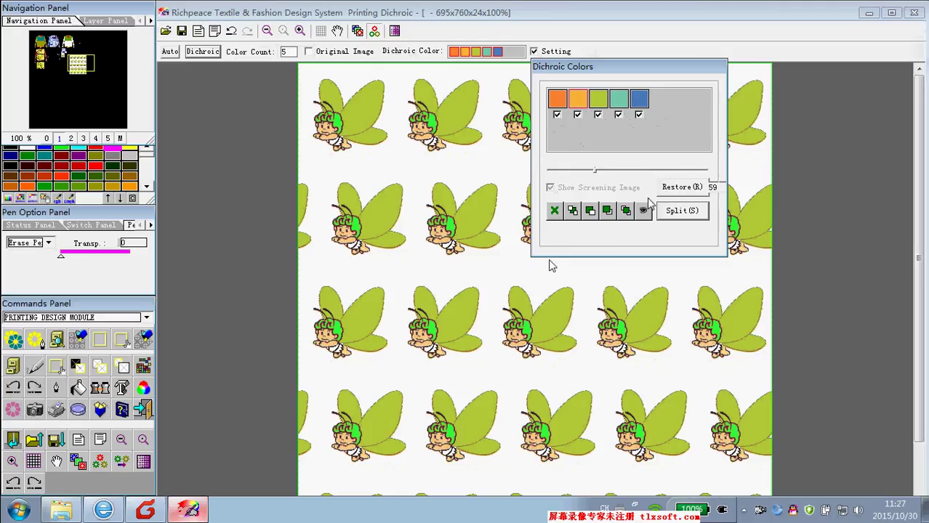
pyautogui.click(677, 212)
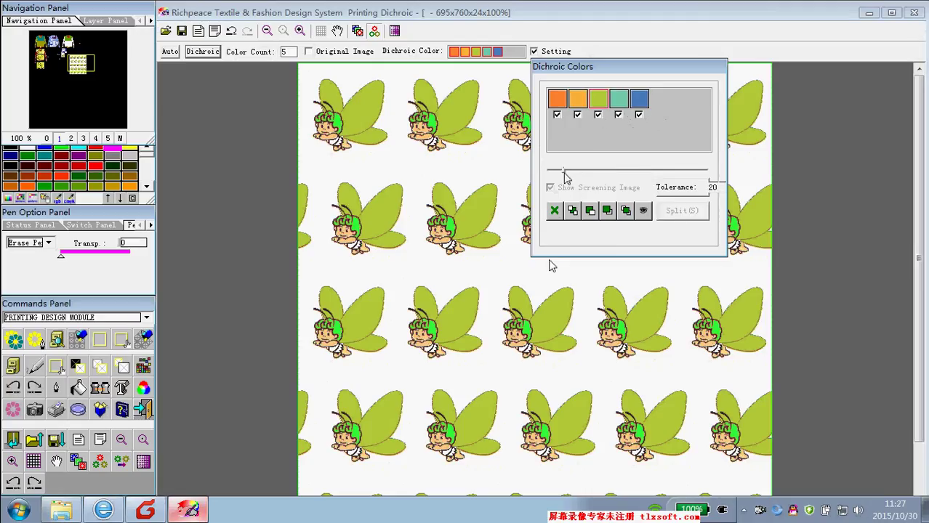
pyautogui.moveTo(565, 174); pyautogui.dragTo(649, 175)
pyautogui.click(670, 214)
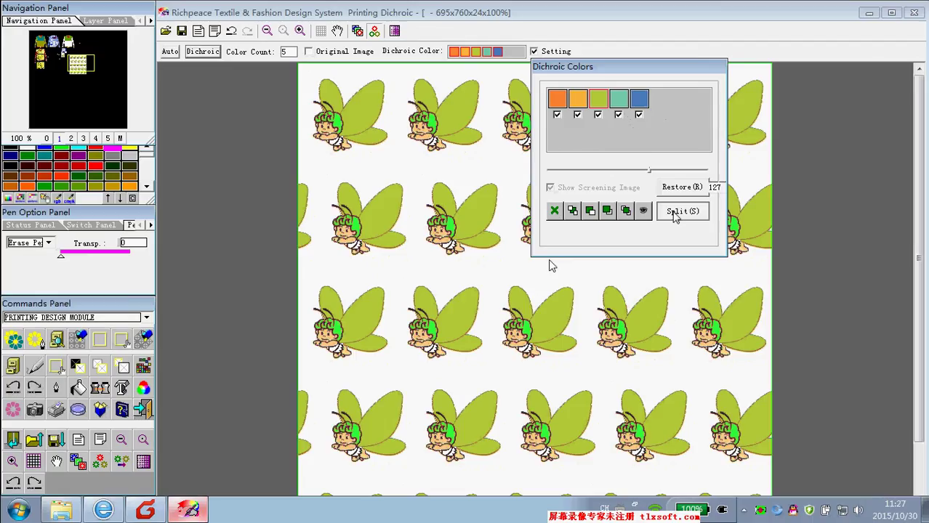
pyautogui.click(618, 101)
pyautogui.moveTo(565, 174); pyautogui.dragTo(645, 174)
pyautogui.click(676, 212)
pyautogui.click(639, 100)
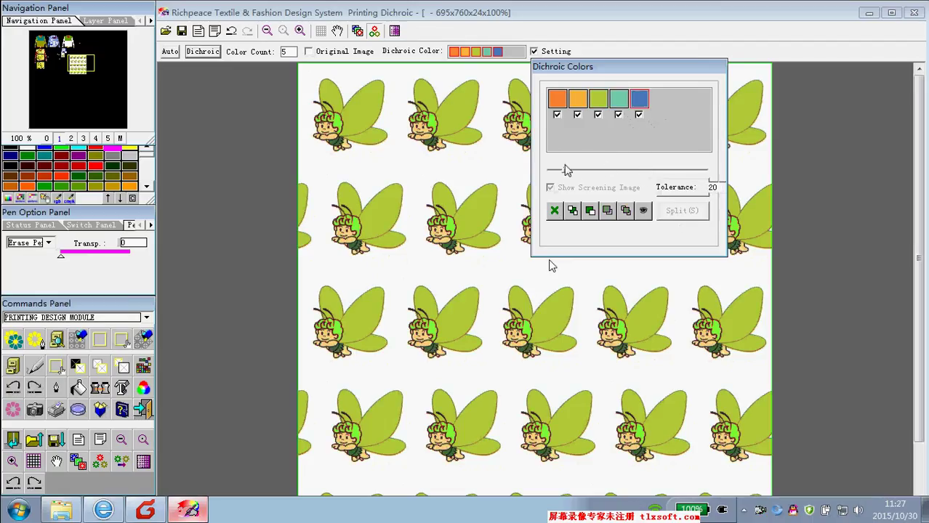
pyautogui.moveTo(565, 175); pyautogui.dragTo(654, 173)
pyautogui.click(683, 215)
pyautogui.click(537, 52)
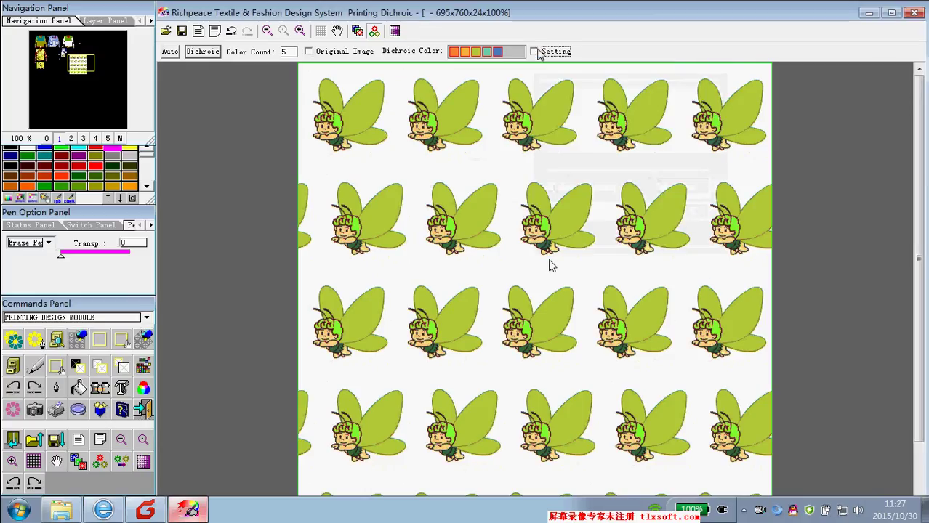
# Screen the print with the Linear template after previewing, then close Printing Dichroic
pyautogui.click(393, 30)
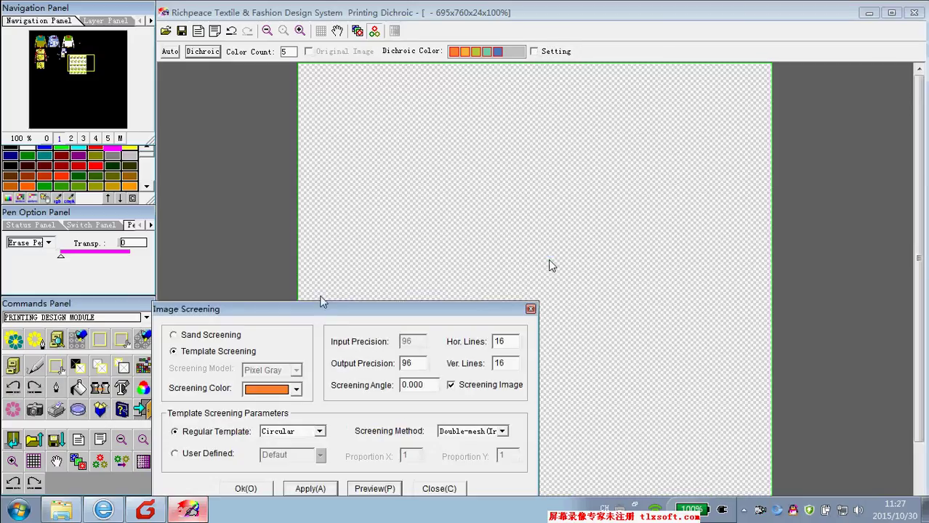
pyautogui.moveTo(318, 309); pyautogui.dragTo(302, 175)
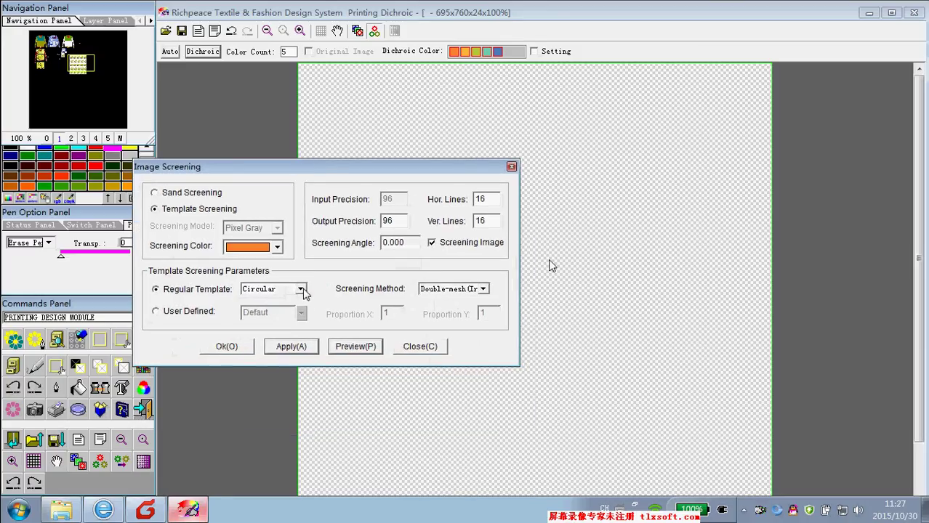
pyautogui.click(301, 288)
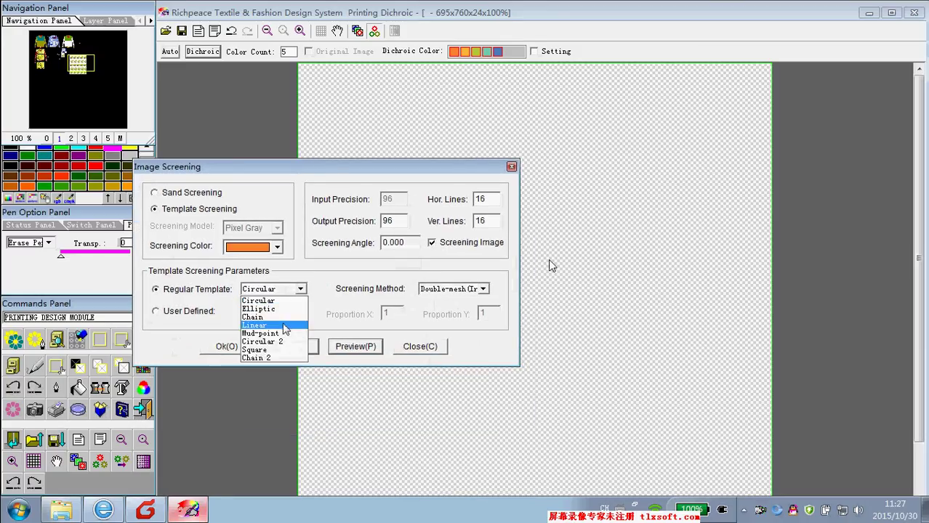
pyautogui.click(283, 325)
pyautogui.click(358, 347)
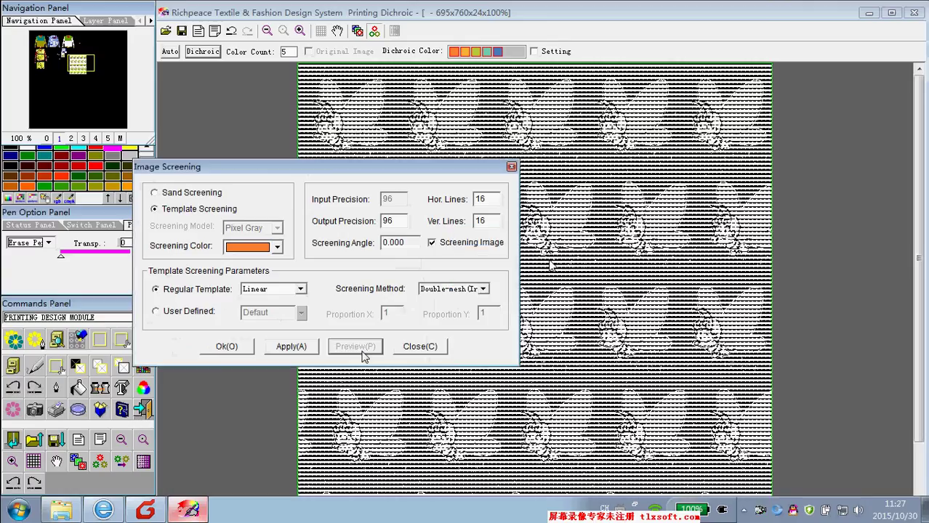
pyautogui.click(233, 348)
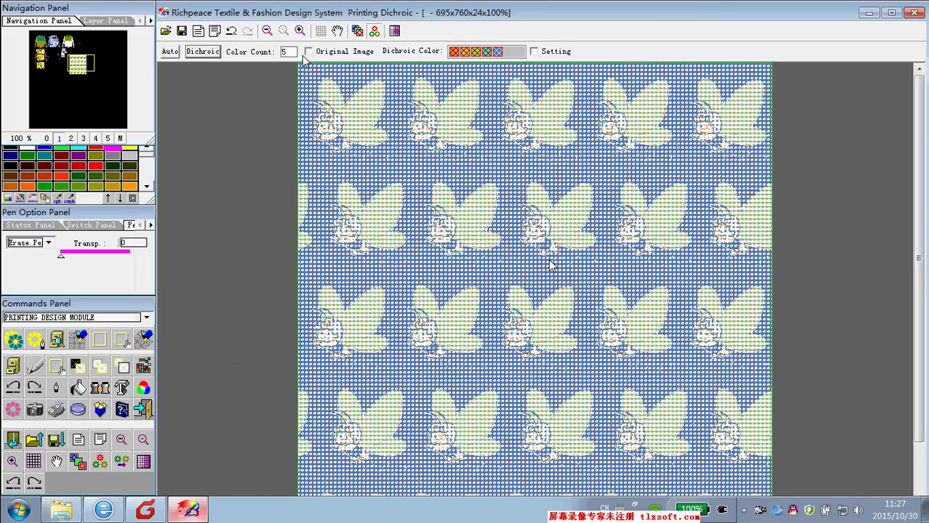
pyautogui.click(215, 32)
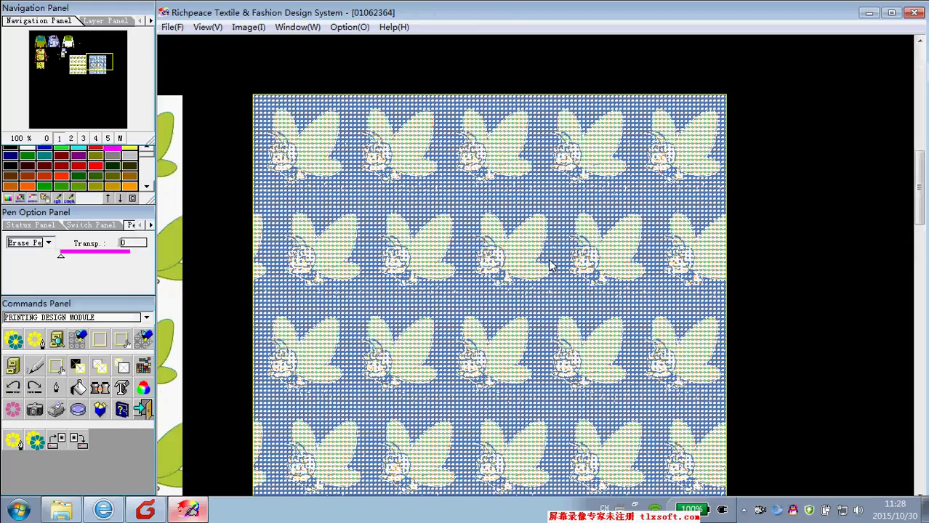
# Define a rectangular tile on the screened print and pattern-fill the outline sweater's body with it
pyautogui.click(56, 365)
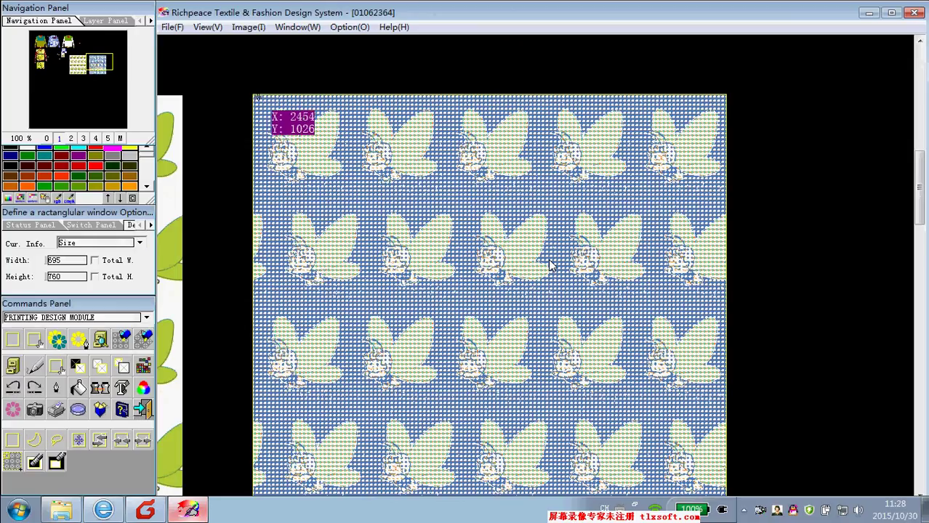
pyautogui.moveTo(260, 96)
pyautogui.mouseDown()
pyautogui.moveTo(368, 273)
pyautogui.moveTo(566, 305)
pyautogui.moveTo(725, 292)
pyautogui.mouseUp()
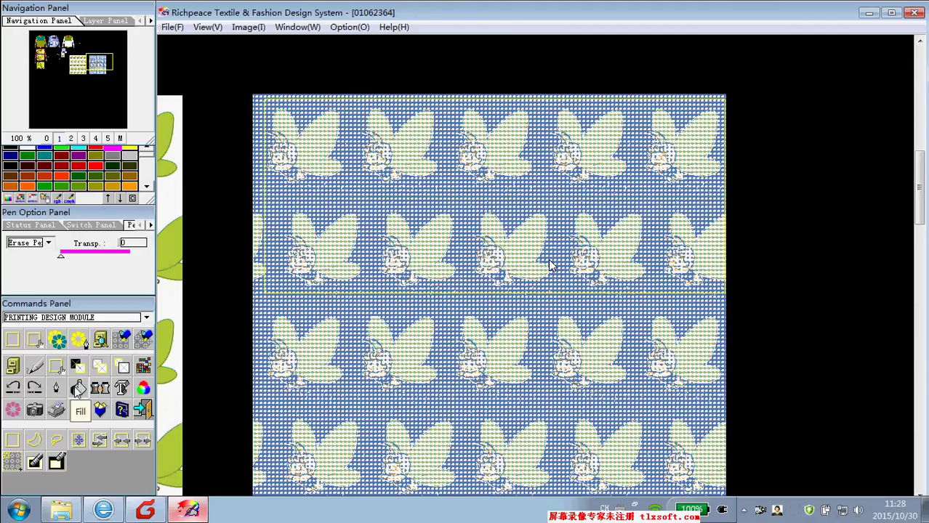
pyautogui.click(34, 439)
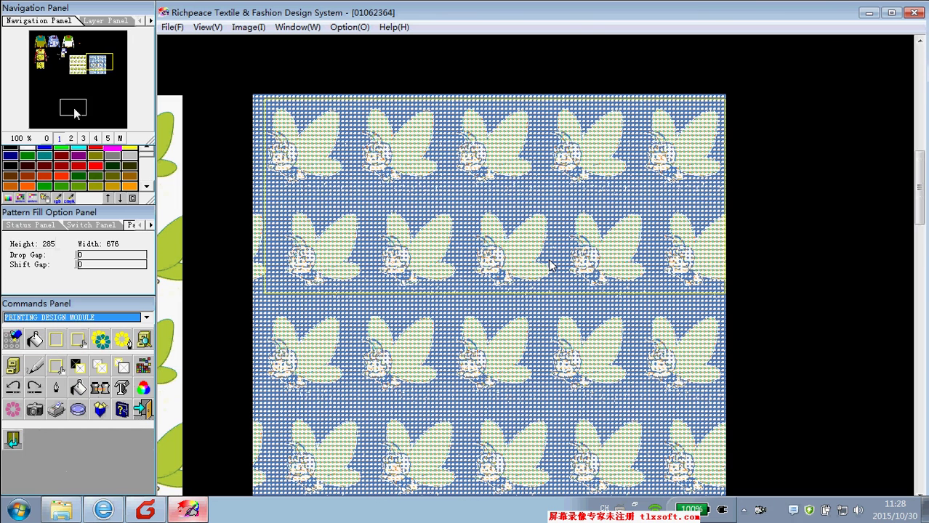
pyautogui.click(55, 62)
pyautogui.click(549, 263)
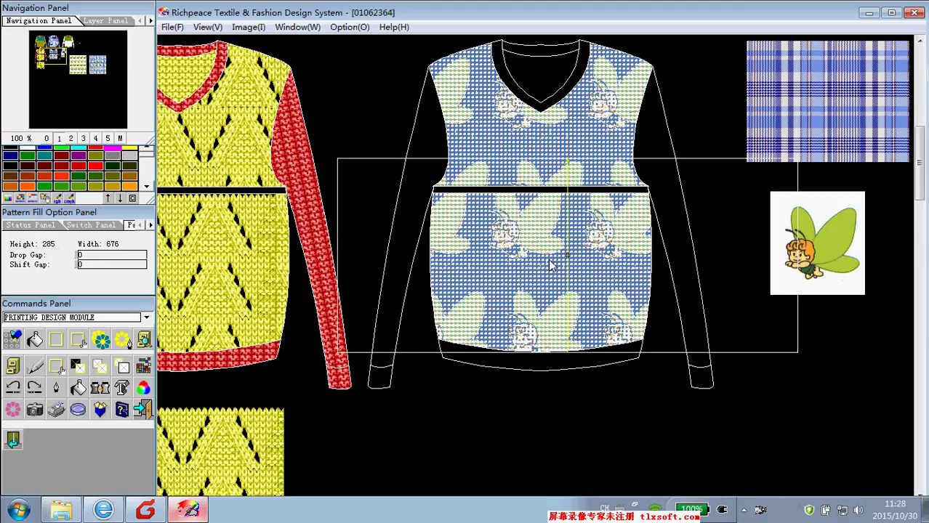
pyautogui.rightClick(550, 266)
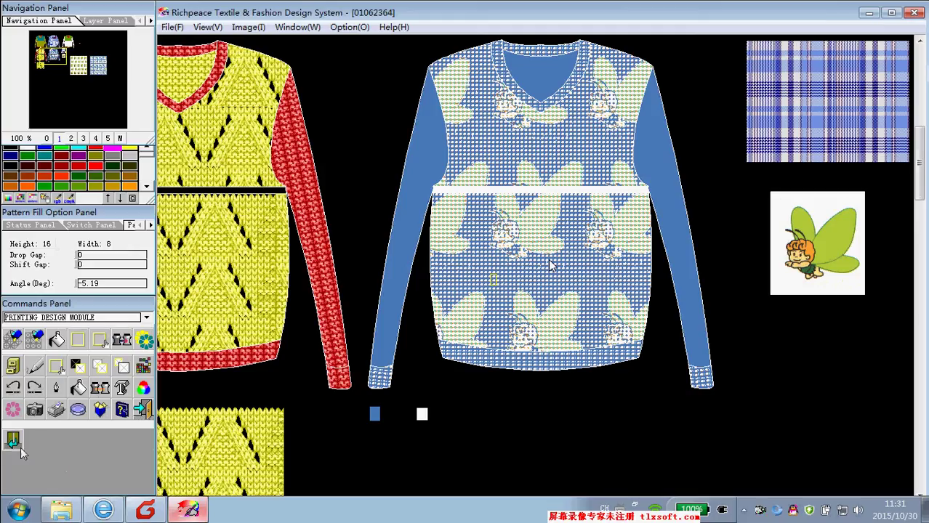
pyautogui.click(13, 438)
pyautogui.press('0')
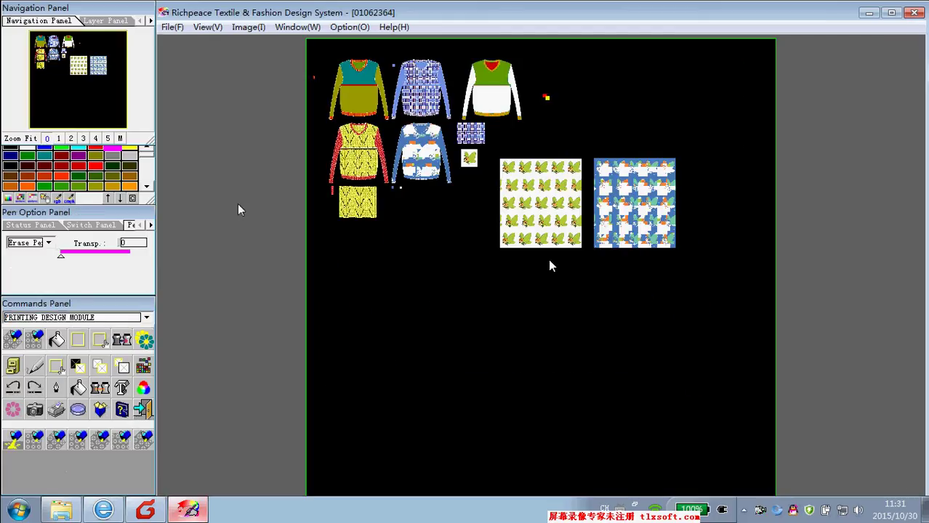
# Switch to the draping module and open lt18.rpv from the 立体模特 folder
pyautogui.click(102, 317)
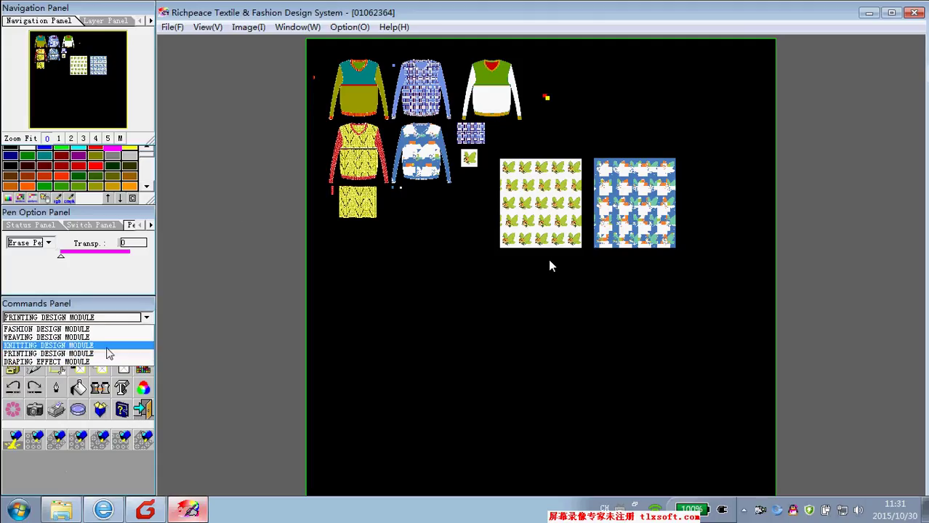
pyautogui.click(102, 361)
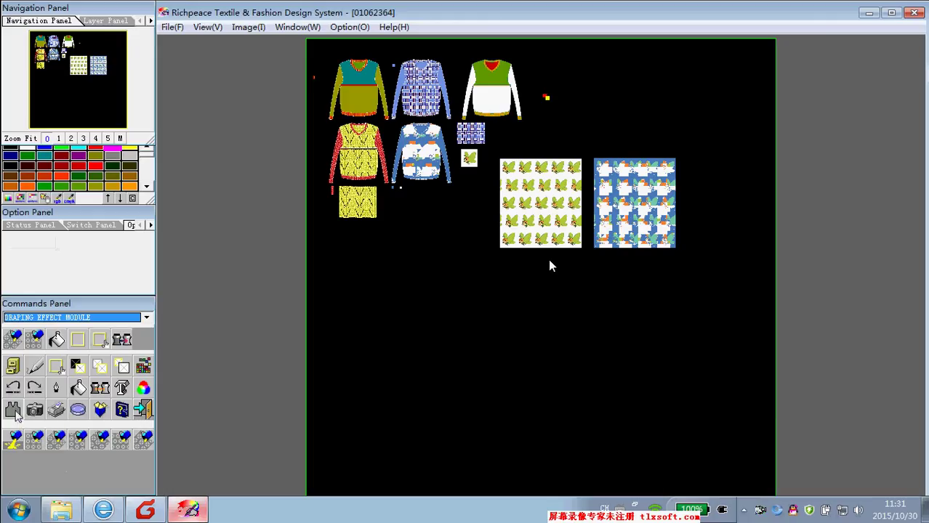
pyautogui.click(13, 385)
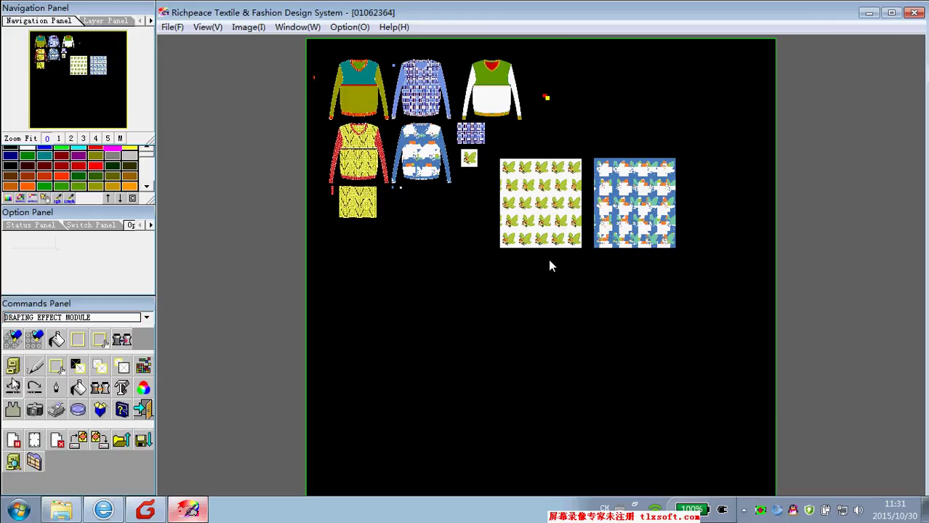
pyautogui.click(12, 462)
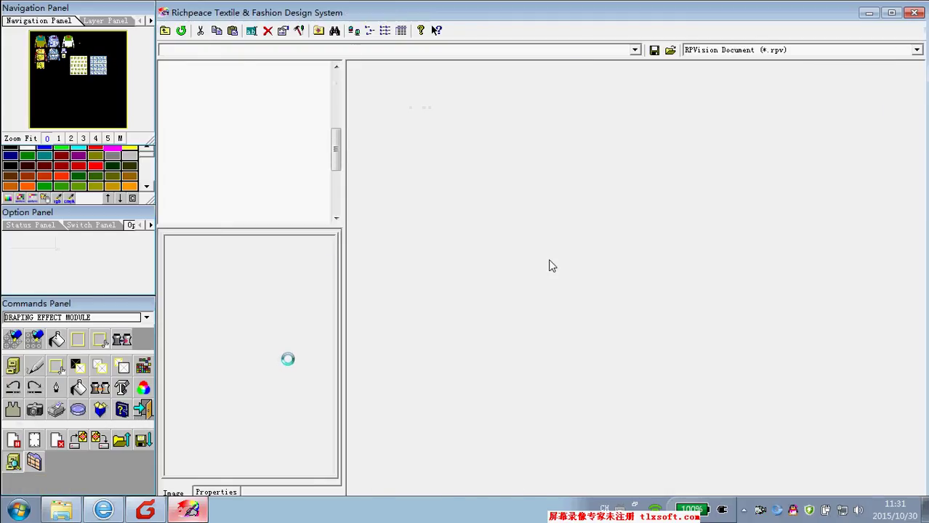
pyautogui.scroll(2, 229, 203)
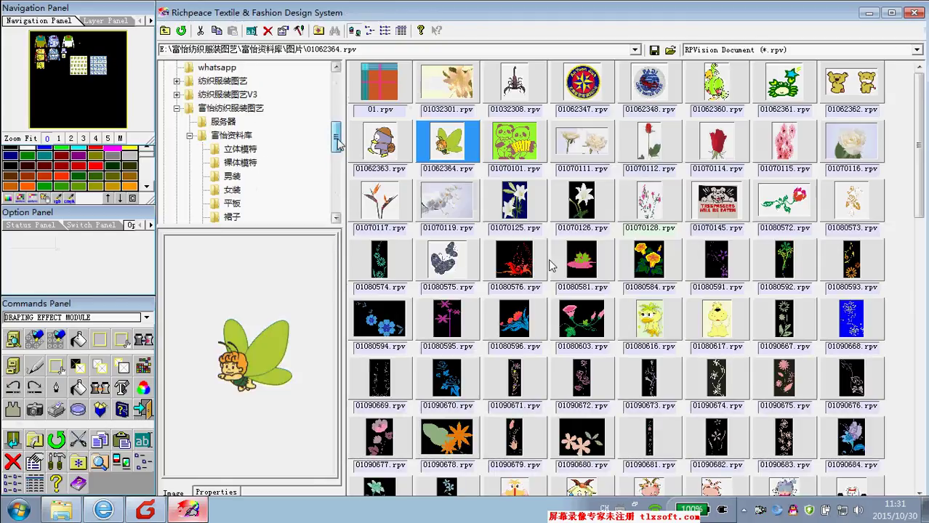
pyautogui.click(236, 149)
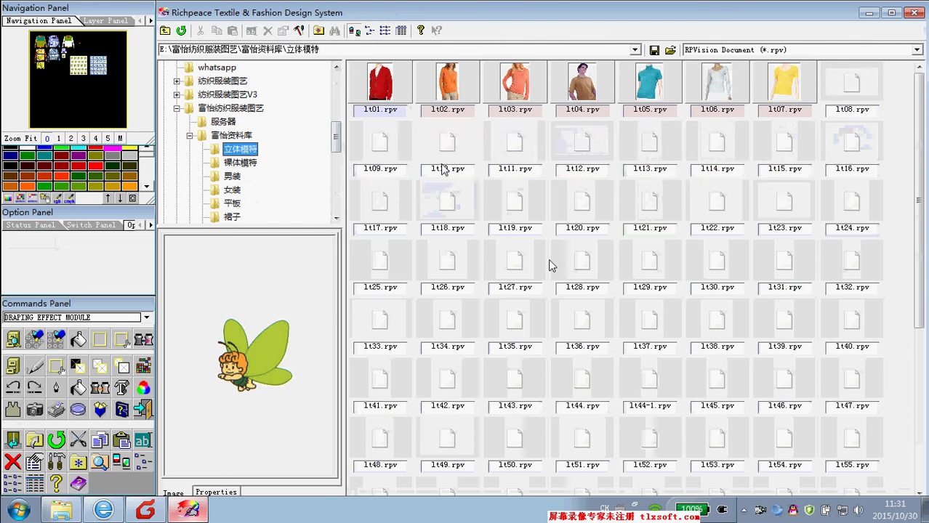
pyautogui.click(646, 198)
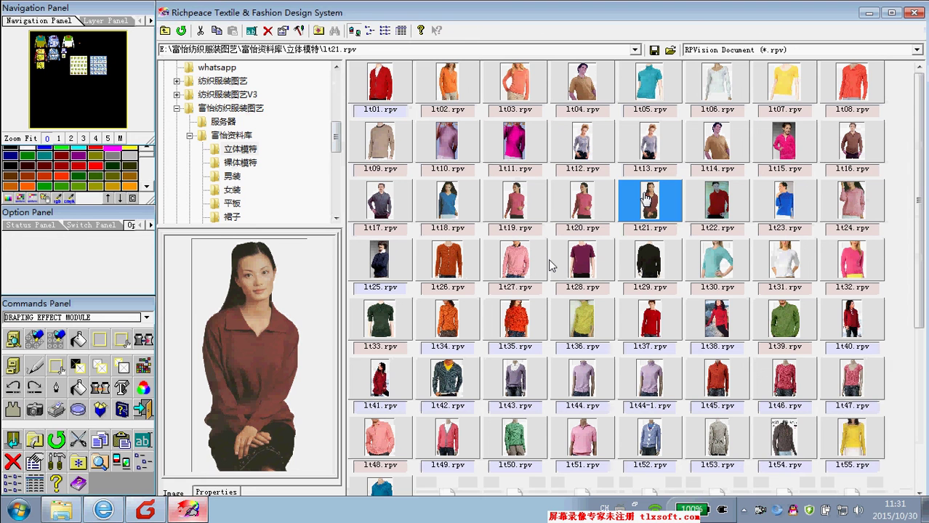
pyautogui.doubleClick(444, 202)
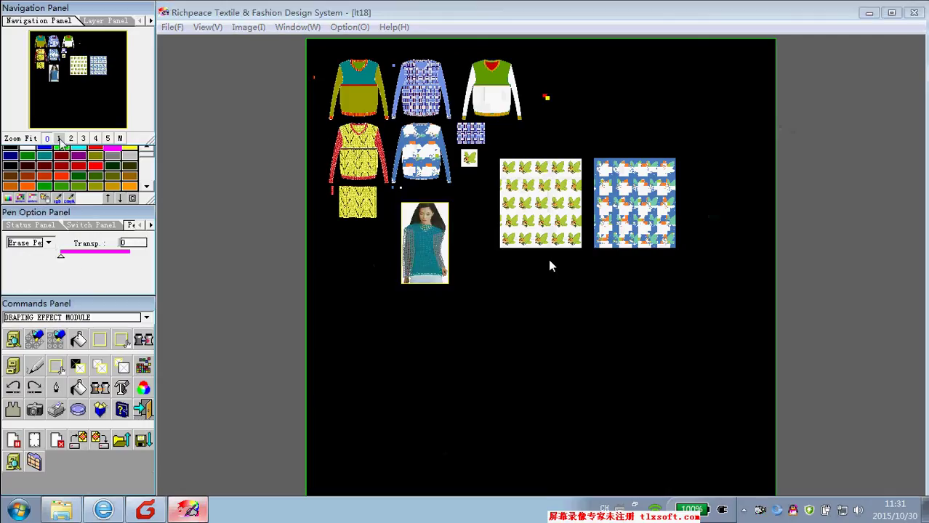
# Zoom the model photo to 100% and place a tile of the first floral pattern
pyautogui.click(423, 246)
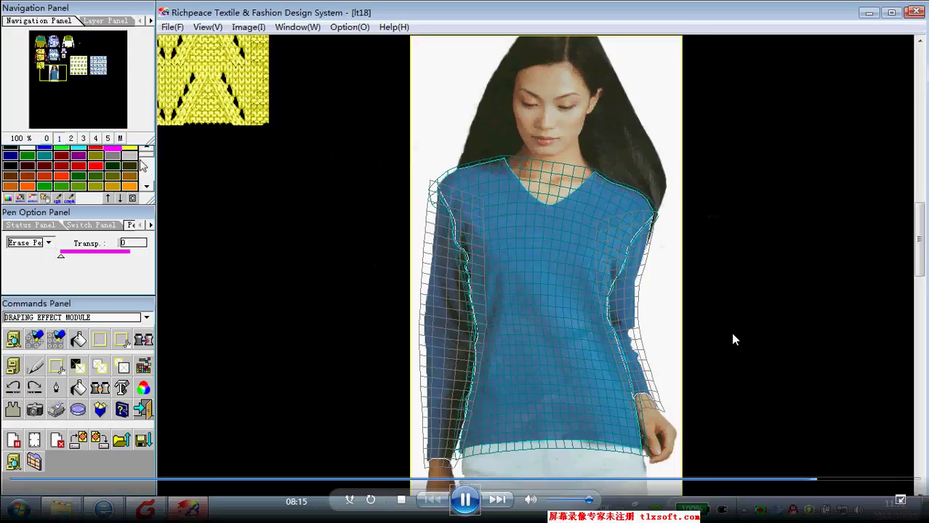
pyautogui.click(109, 135)
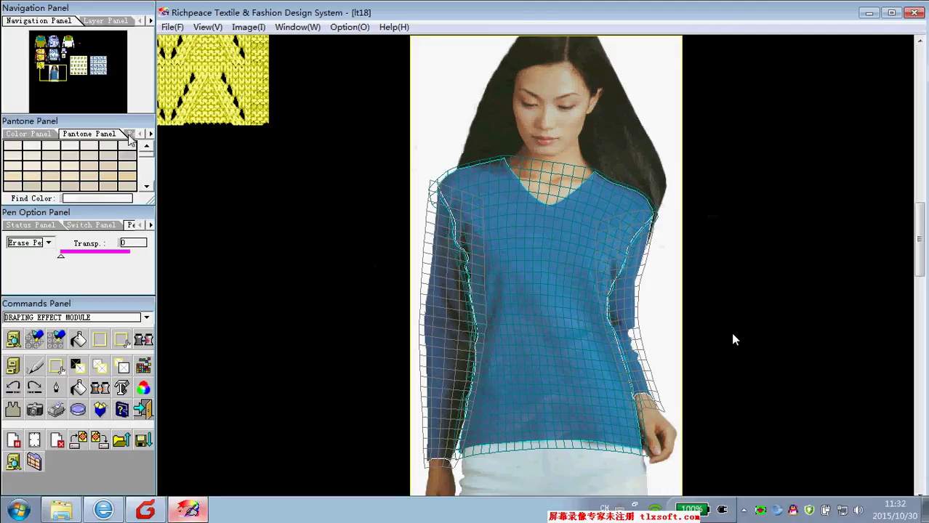
pyautogui.click(150, 134)
pyautogui.click(114, 135)
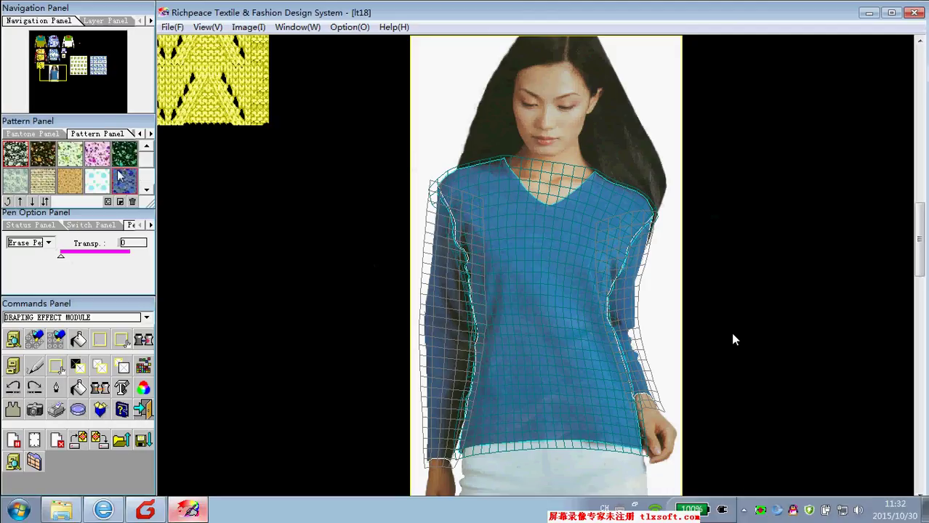
pyautogui.click(145, 191)
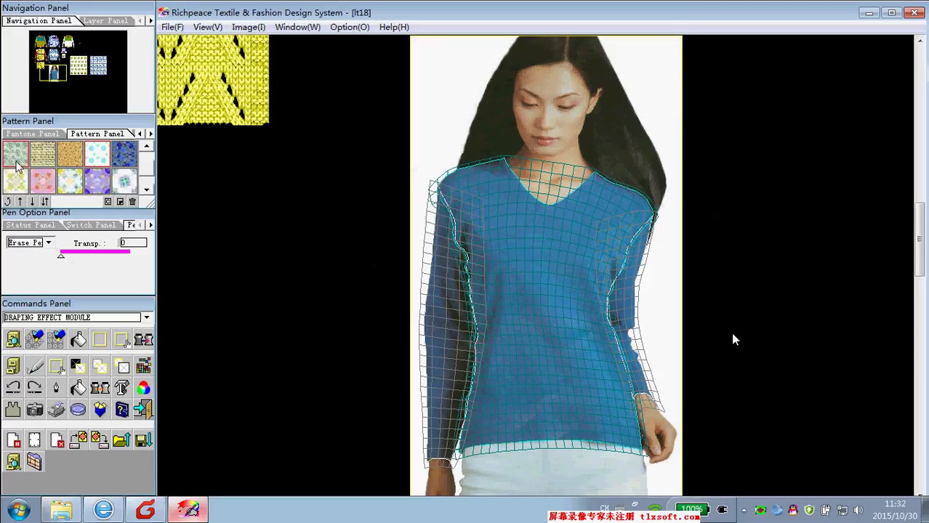
pyautogui.click(15, 156)
pyautogui.click(304, 209)
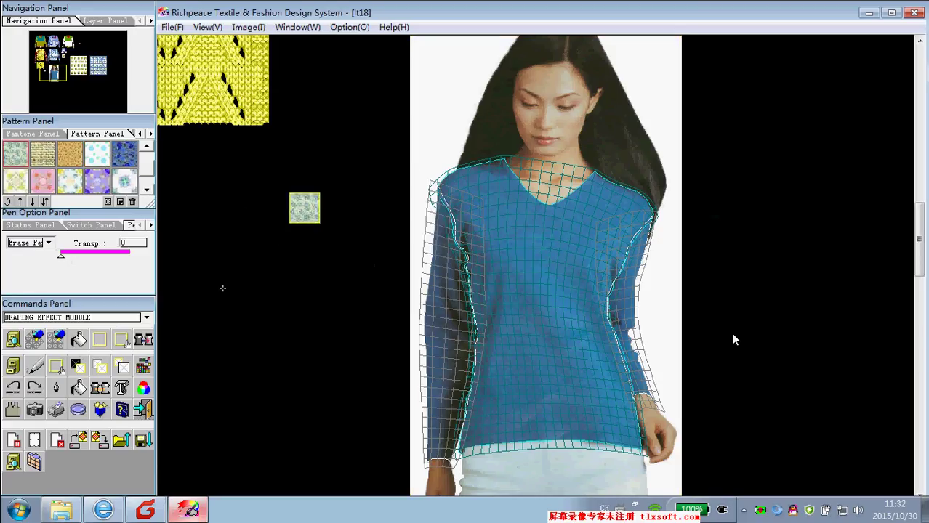
# Mark a small swatch rectangle with Define Marquee and show the sweater mesh points
pyautogui.click(56, 365)
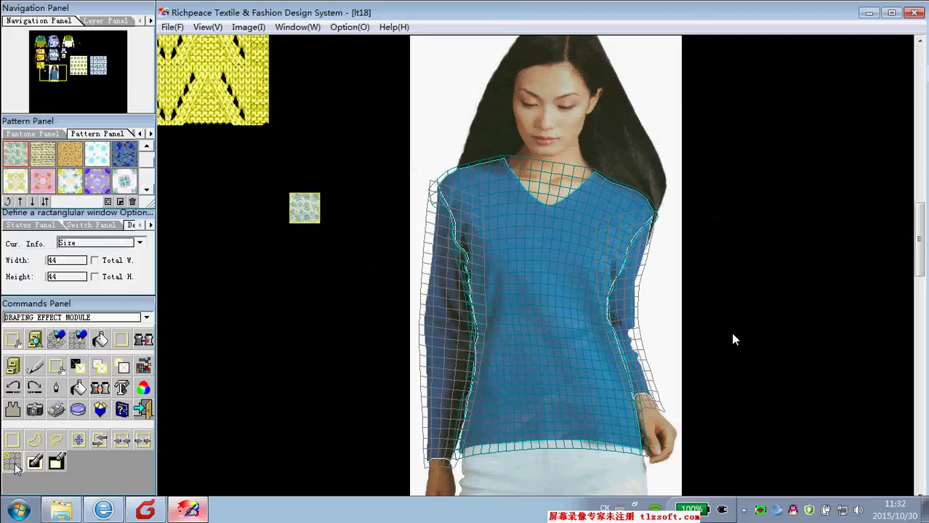
pyautogui.click(12, 440)
pyautogui.moveTo(281, 247); pyautogui.dragTo(299, 271)
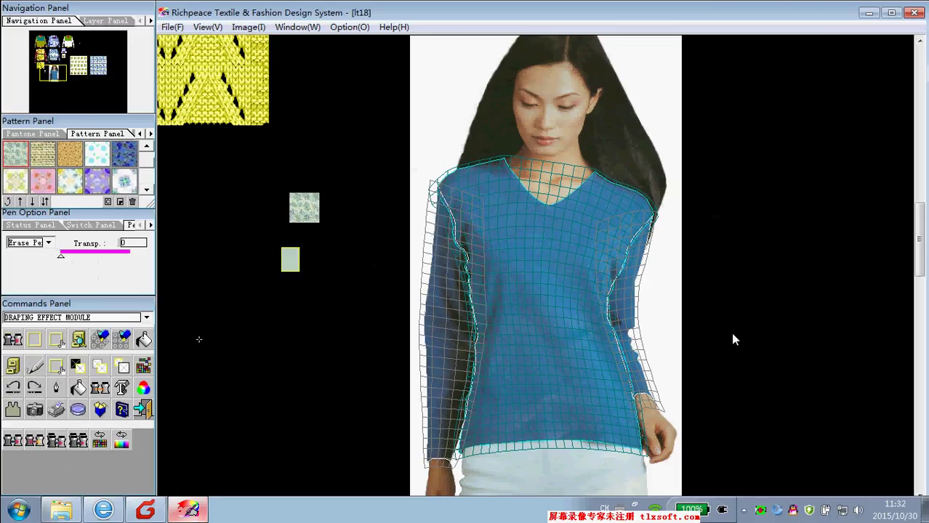
pyautogui.click(34, 440)
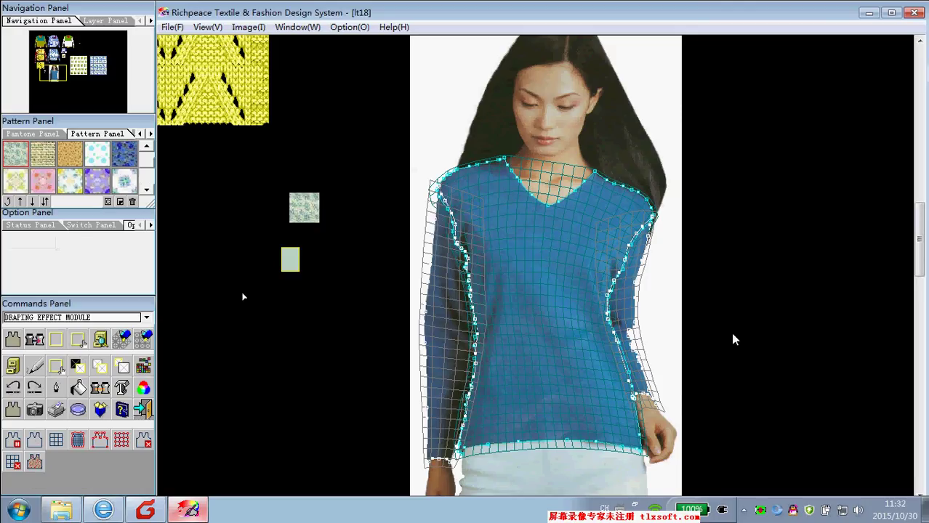
pyautogui.click(56, 442)
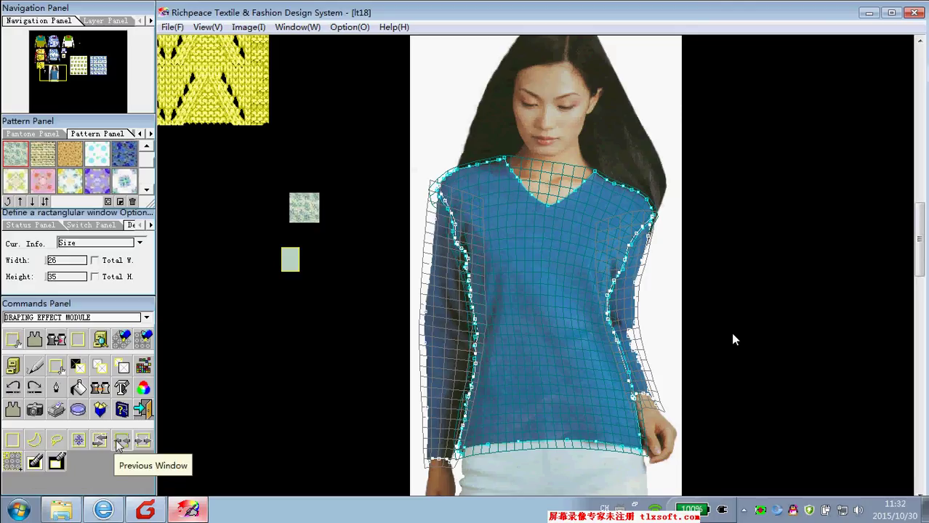
# Drape the floral fabric over the model's sweater body mesh
pyautogui.click(34, 462)
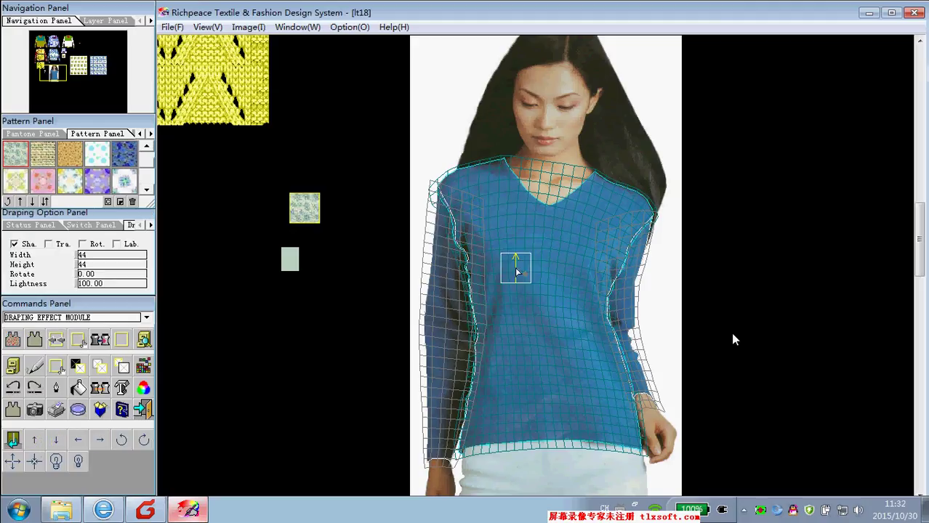
pyautogui.click(530, 272)
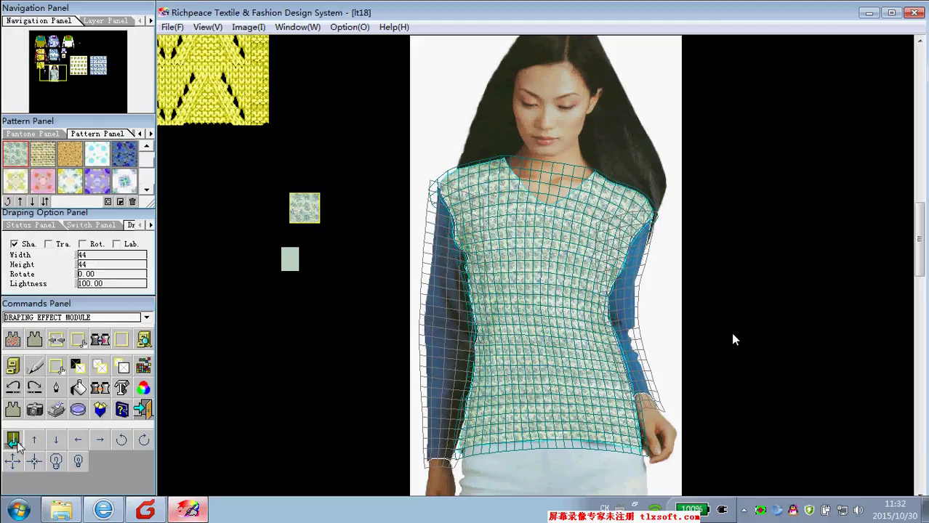
pyautogui.click(12, 440)
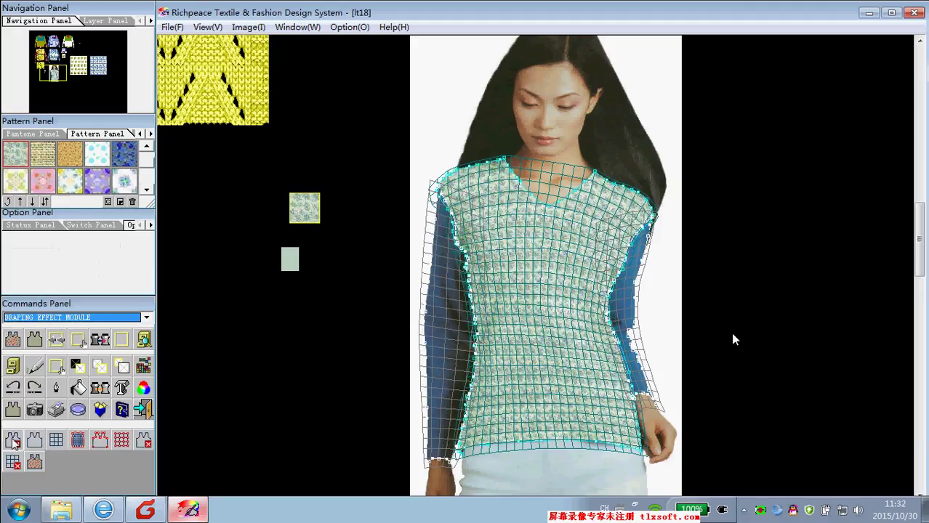
pyautogui.click(144, 441)
pyautogui.click(136, 443)
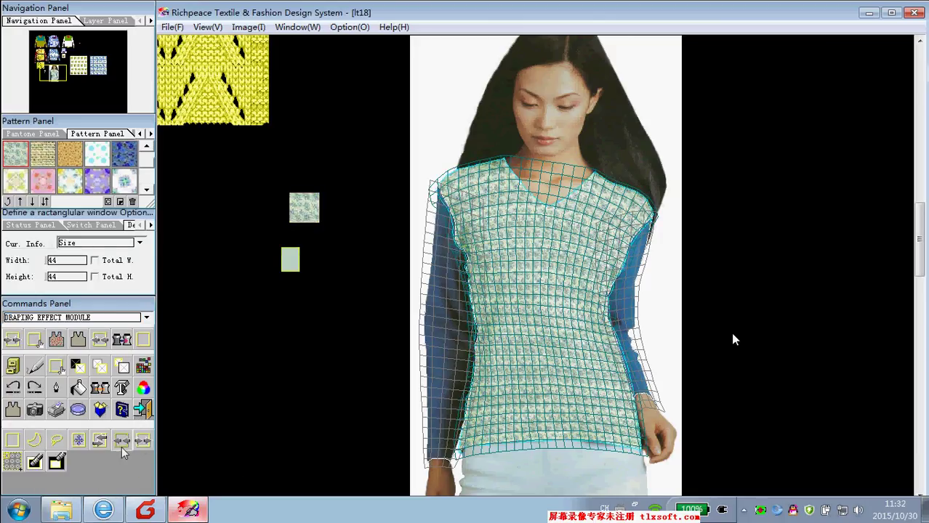
pyautogui.click(16, 411)
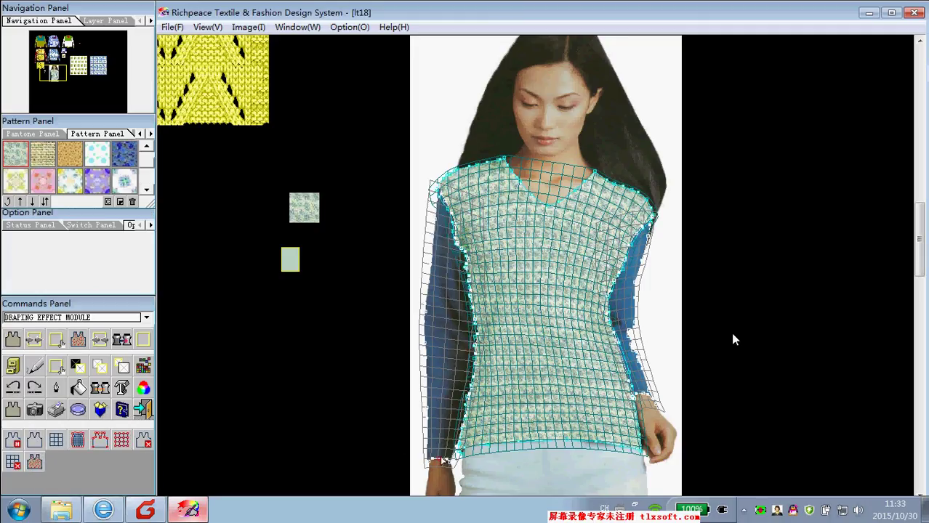
# Drape the floral fabric onto the sleeve mesh and lower its lightness to 50
pyautogui.click(442, 462)
pyautogui.click(34, 462)
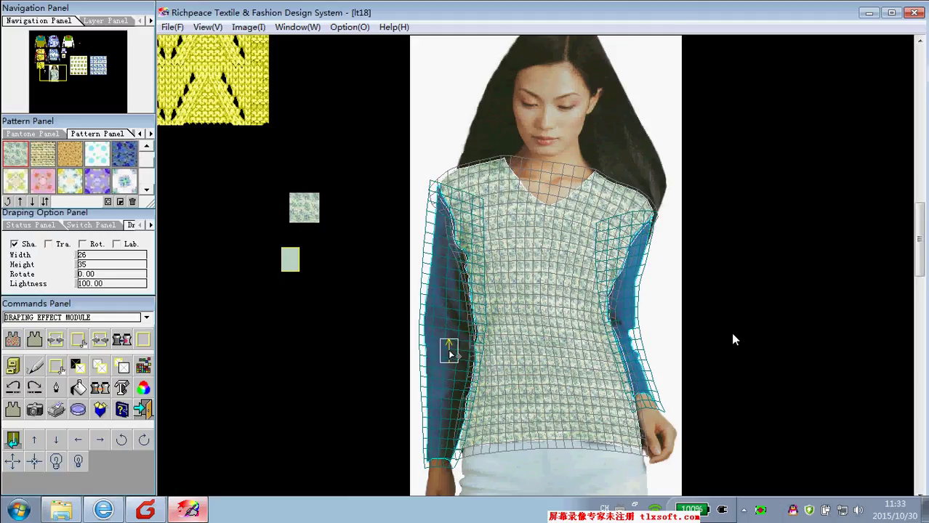
pyautogui.click(449, 354)
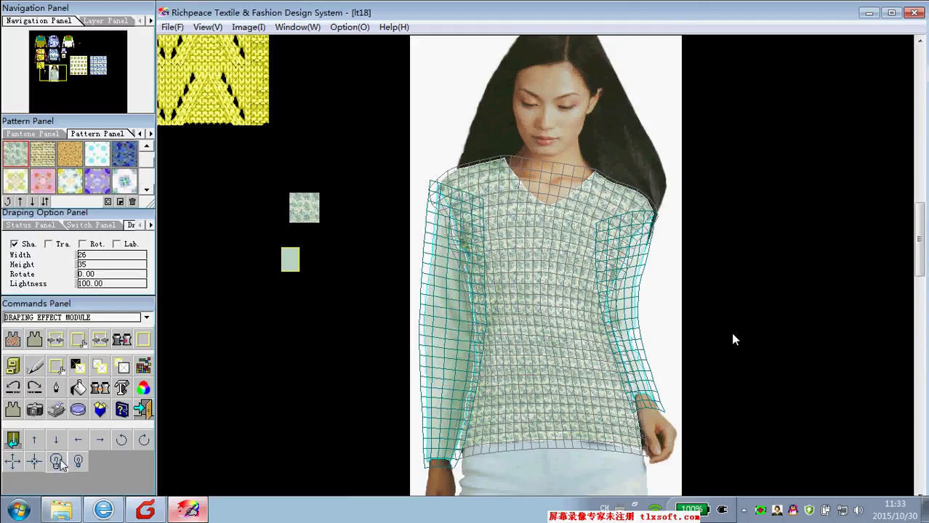
pyautogui.click(80, 462)
pyautogui.click(79, 462)
pyautogui.click(79, 462)
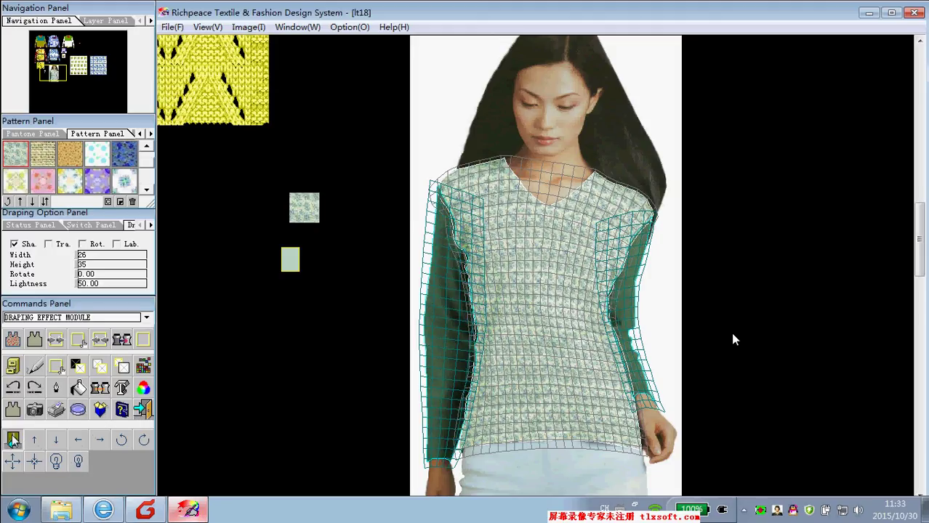
pyautogui.click(105, 391)
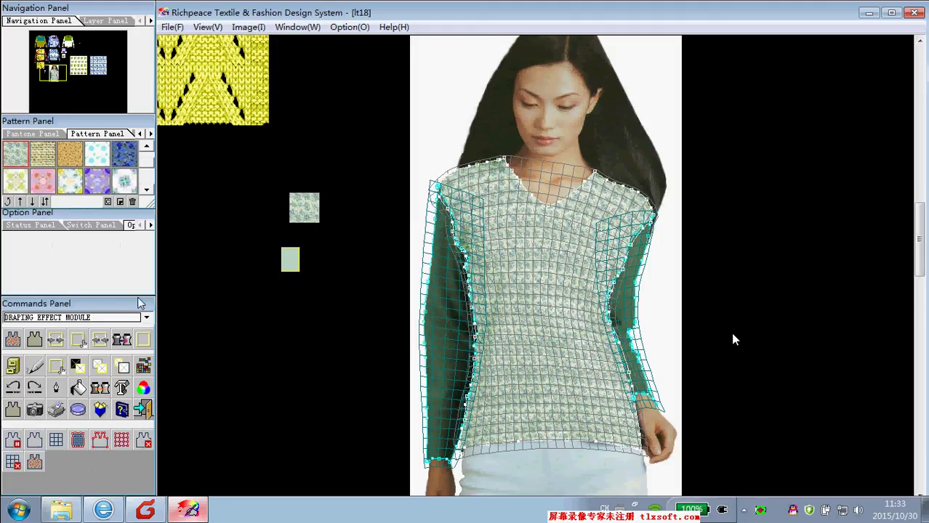
pyautogui.click(146, 317)
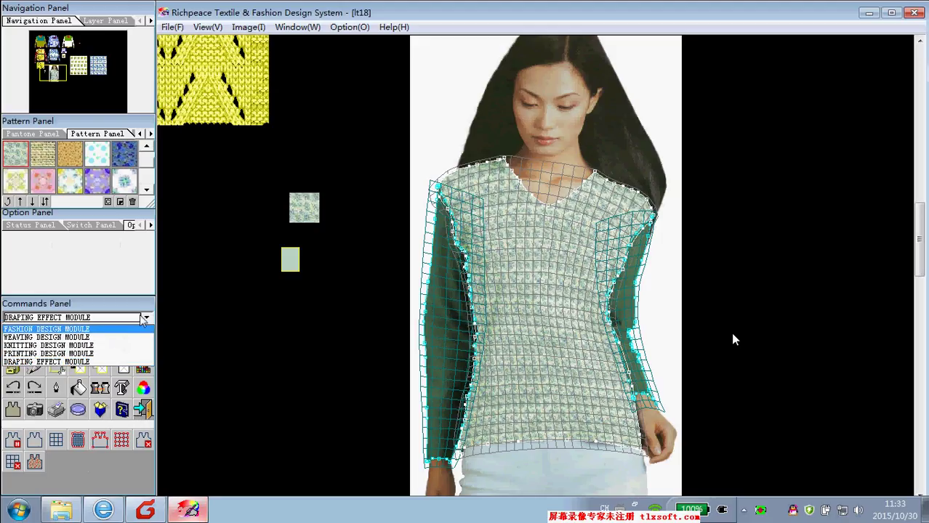
pyautogui.click(146, 318)
pyautogui.moveTo(139, 69)
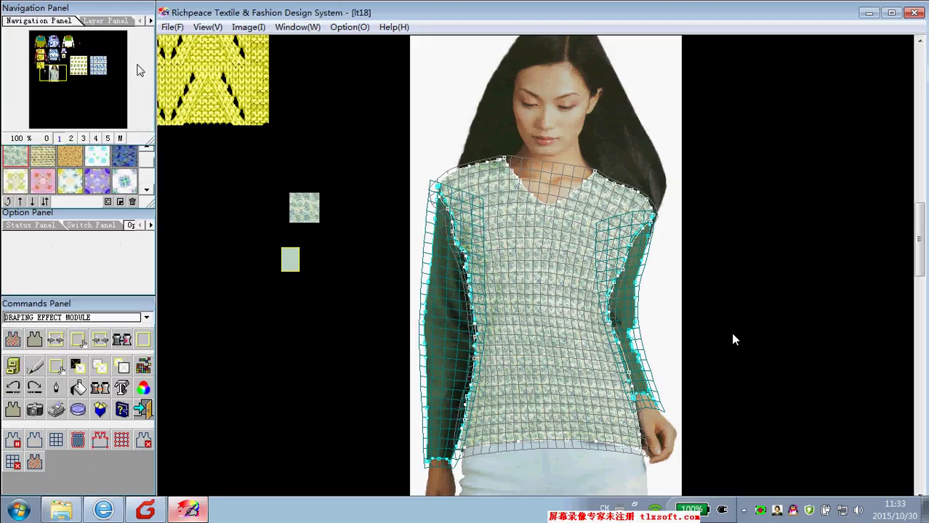
pyautogui.click(47, 138)
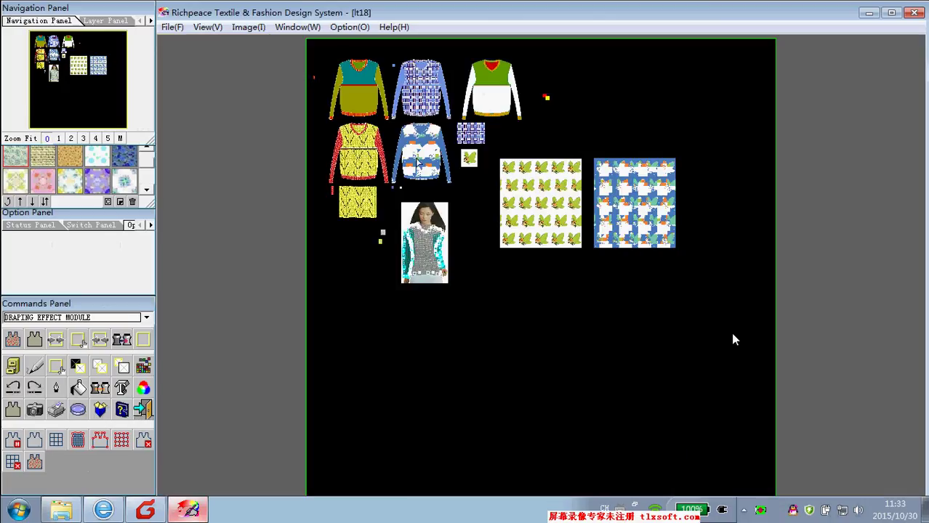